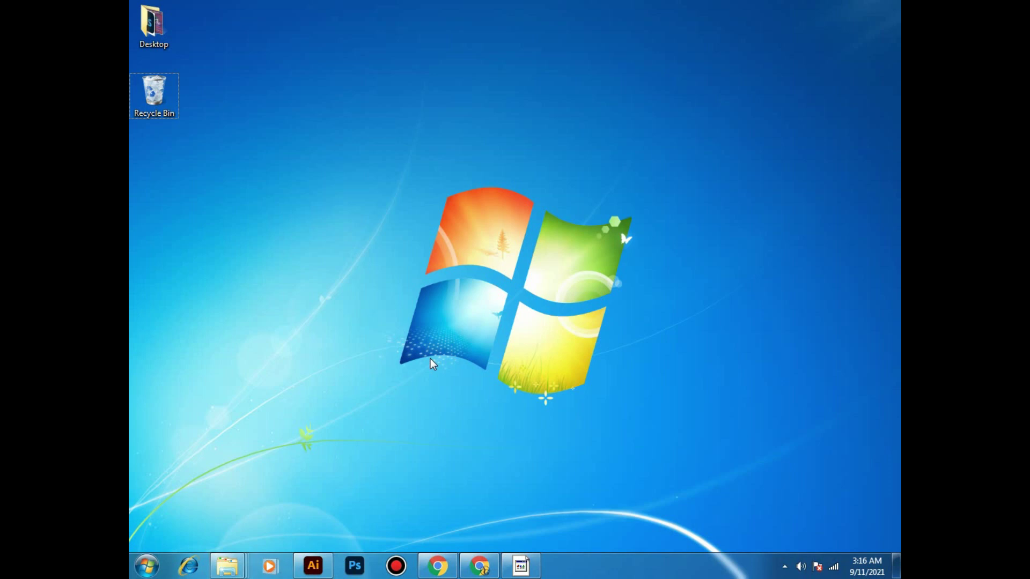
# Restore the Illustrator window with its blank untitled document from the taskbar
pyautogui.click(320, 573)
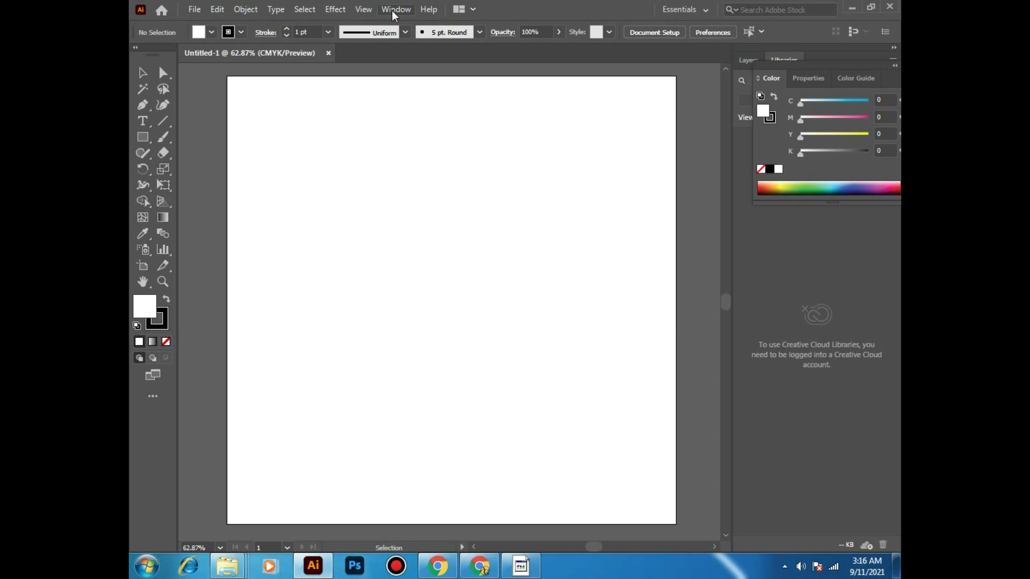
pyautogui.click(391, 11)
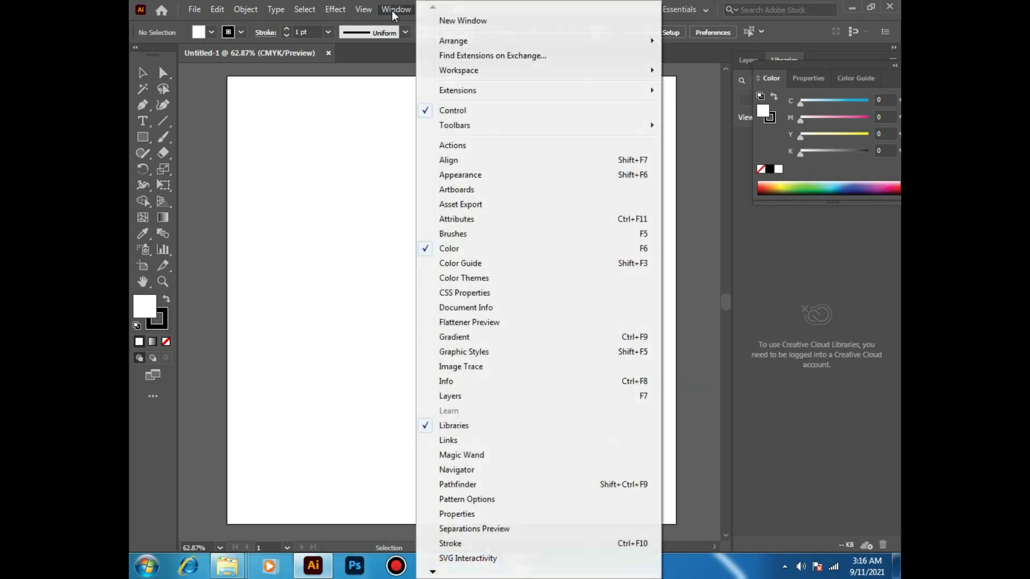
pyautogui.click(476, 111)
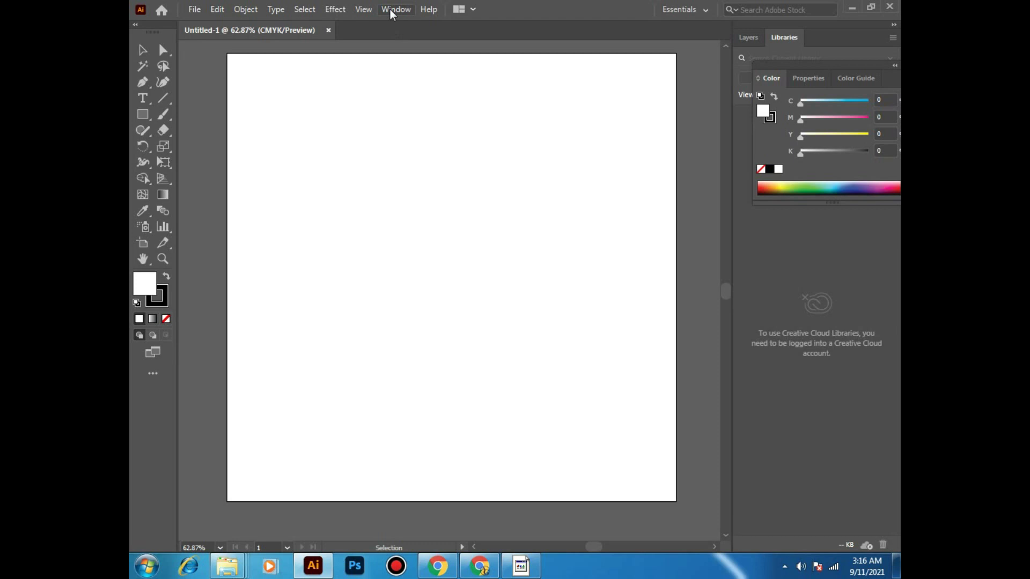
pyautogui.click(392, 10)
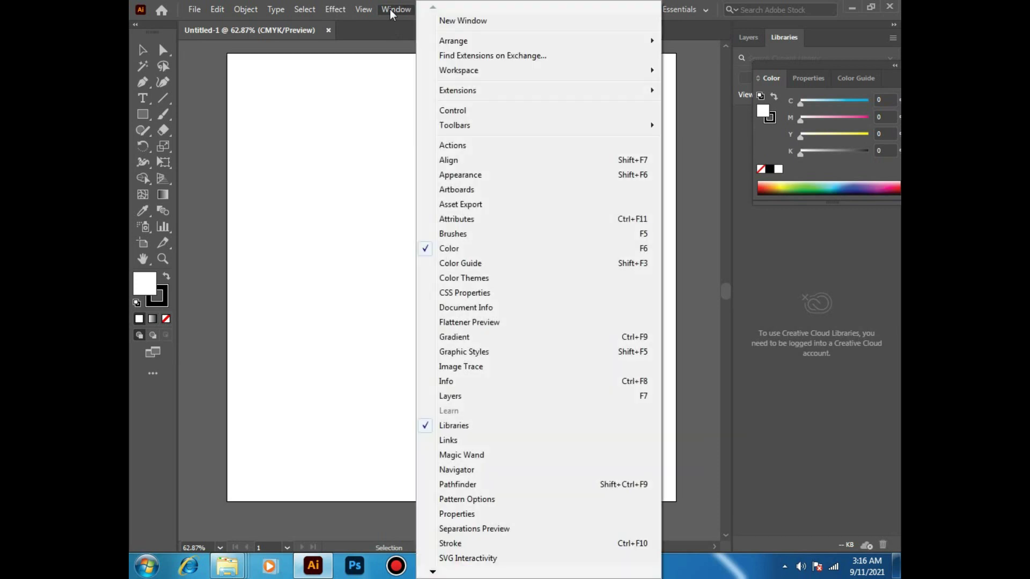
pyautogui.click(455, 110)
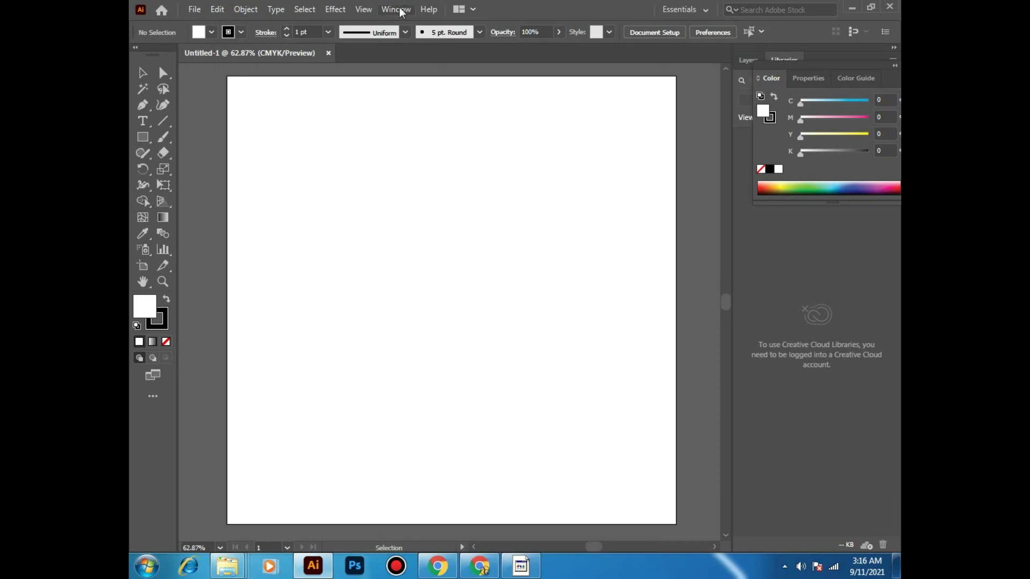
pyautogui.click(401, 12)
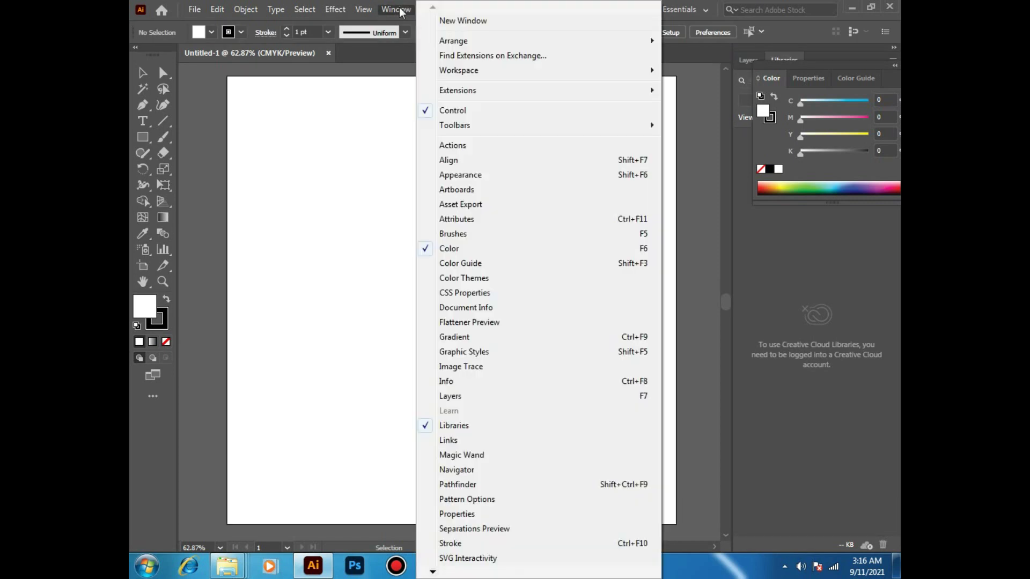
pyautogui.moveTo(454, 126)
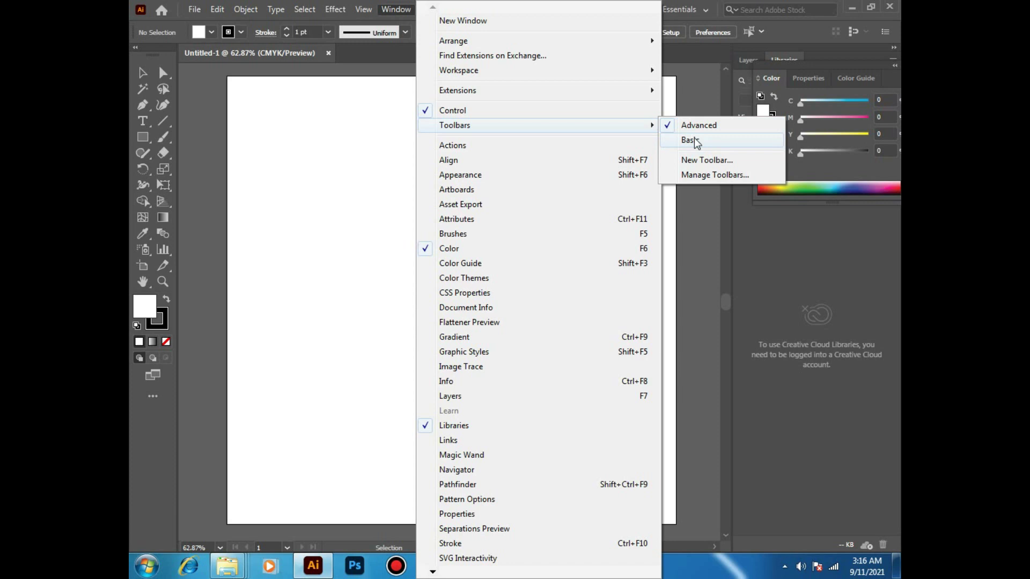
pyautogui.click(692, 140)
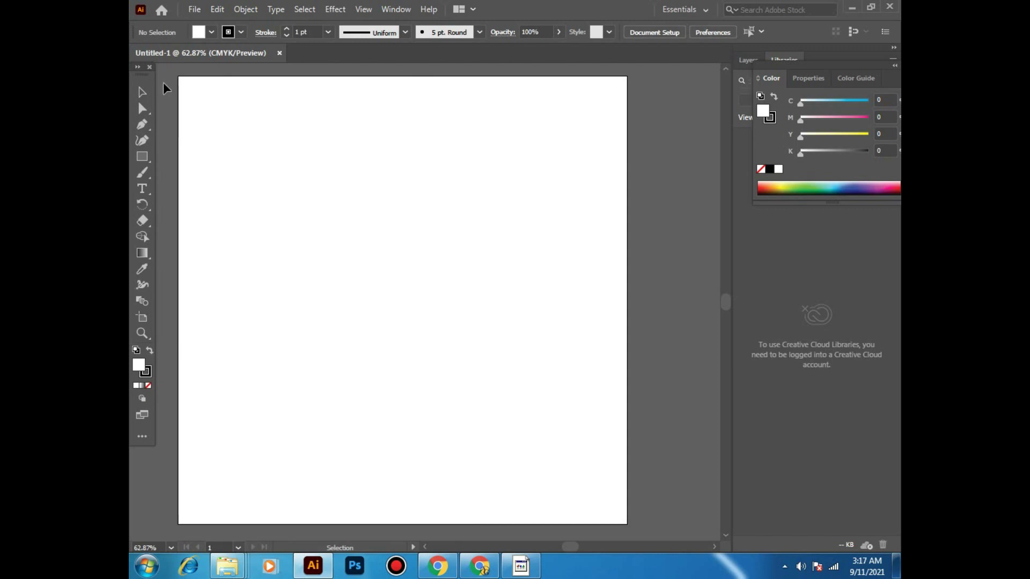
pyautogui.click(406, 11)
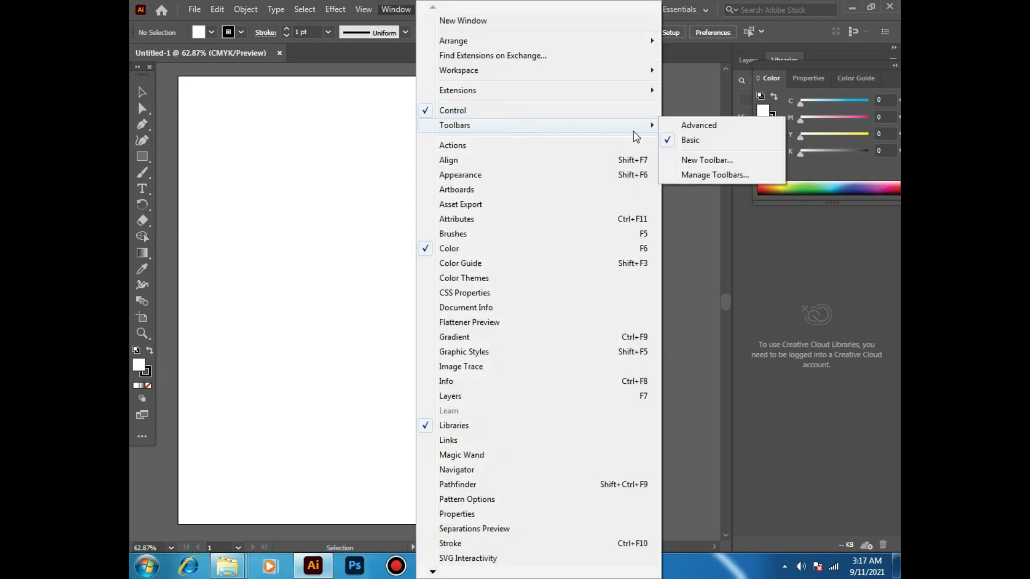
pyautogui.click(685, 127)
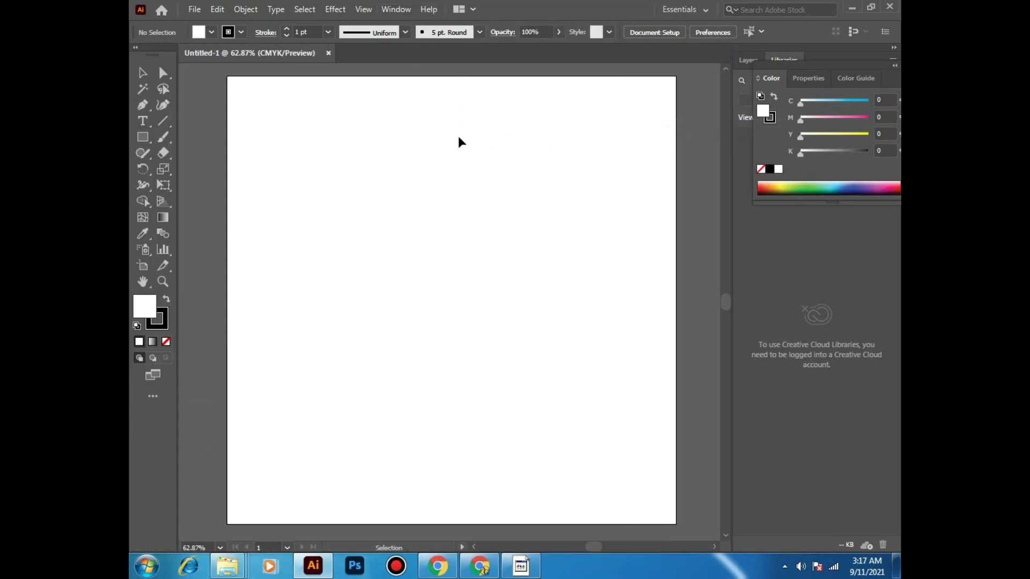
pyautogui.click(143, 136)
pyautogui.click(144, 137)
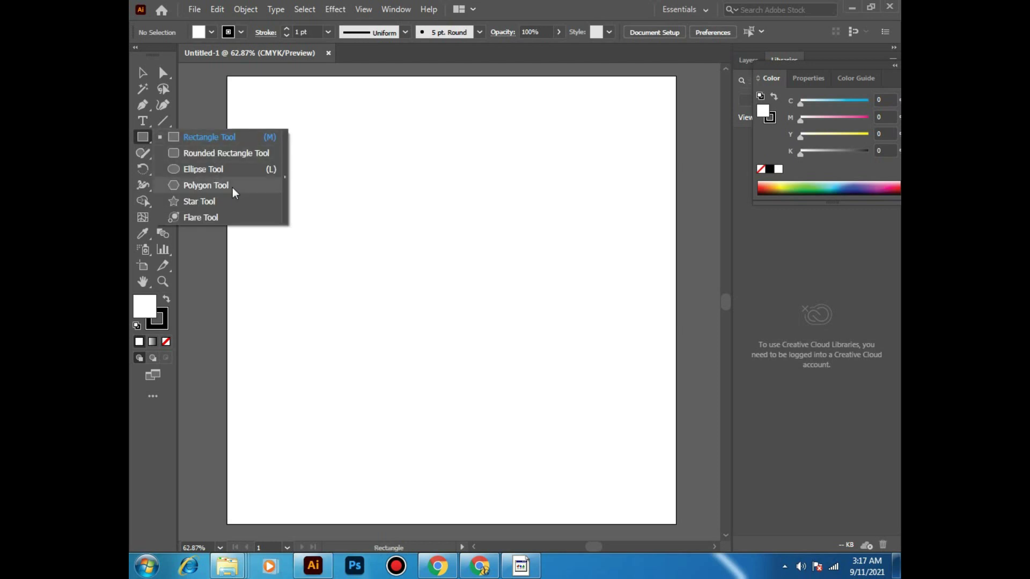
# Draw a single hexagon in the upper-left of the artboard with the Polygon tool, undoing an extra one
pyautogui.click(233, 187)
pyautogui.moveTo(436, 267); pyautogui.dragTo(409, 250)
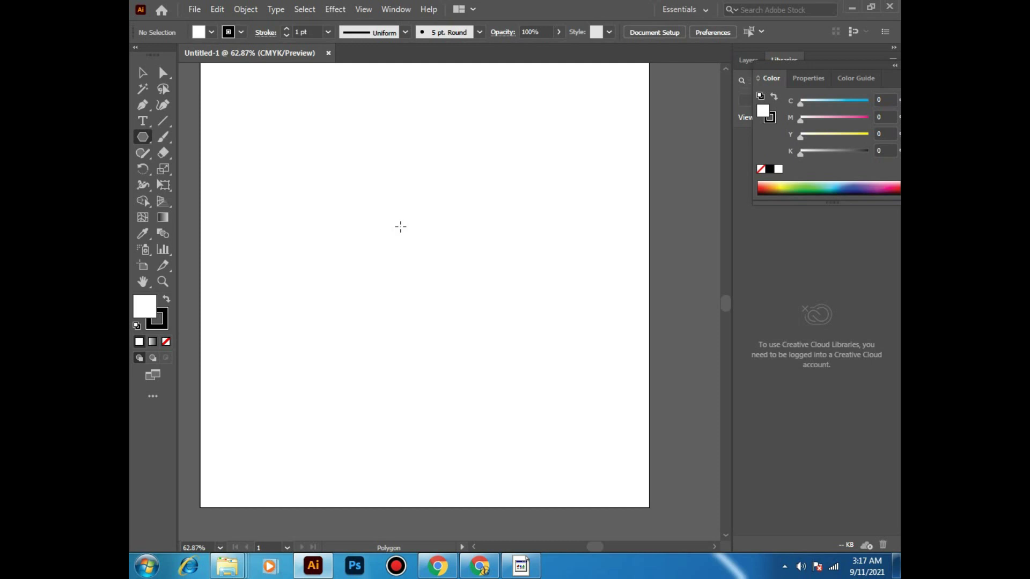
pyautogui.moveTo(400, 227); pyautogui.dragTo(423, 272)
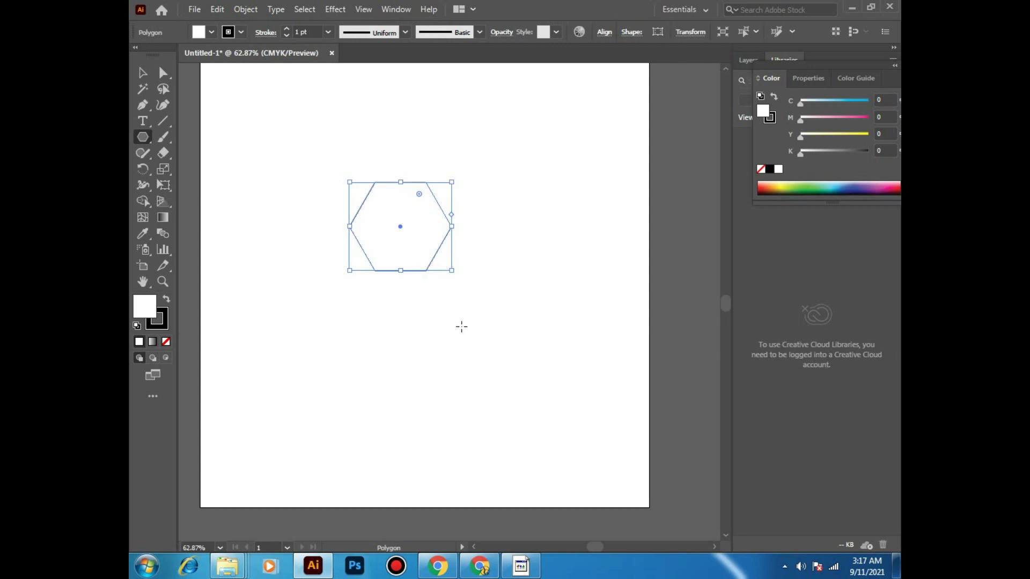
pyautogui.moveTo(462, 327)
pyautogui.mouseDown()
pyautogui.moveTo(508, 402)
pyautogui.moveTo(522, 378)
pyautogui.moveTo(499, 386)
pyautogui.moveTo(507, 387)
pyautogui.mouseUp()
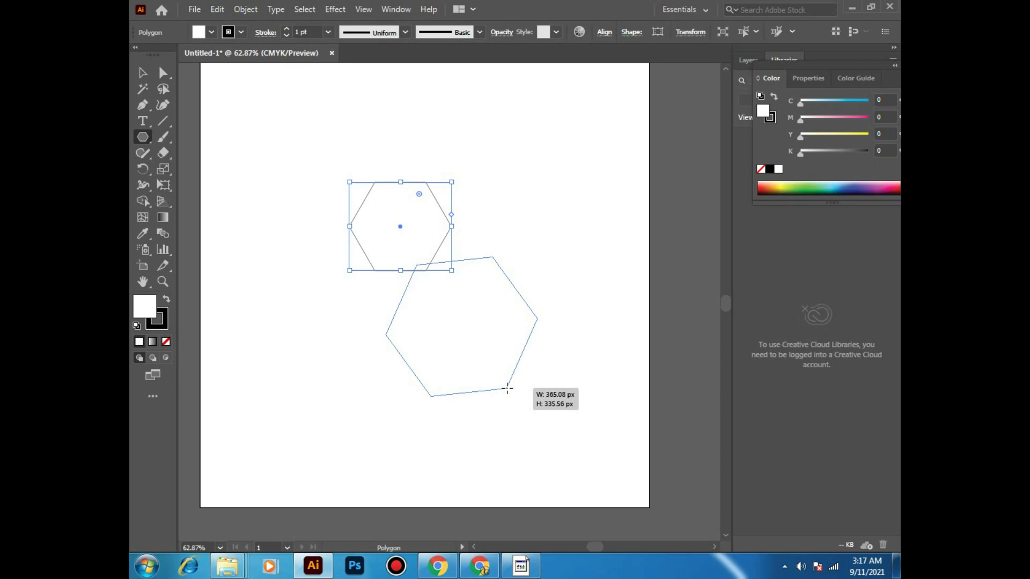
pyautogui.moveTo(507, 388); pyautogui.dragTo(506, 384)
pyautogui.hotkey('ctrl', 'z')
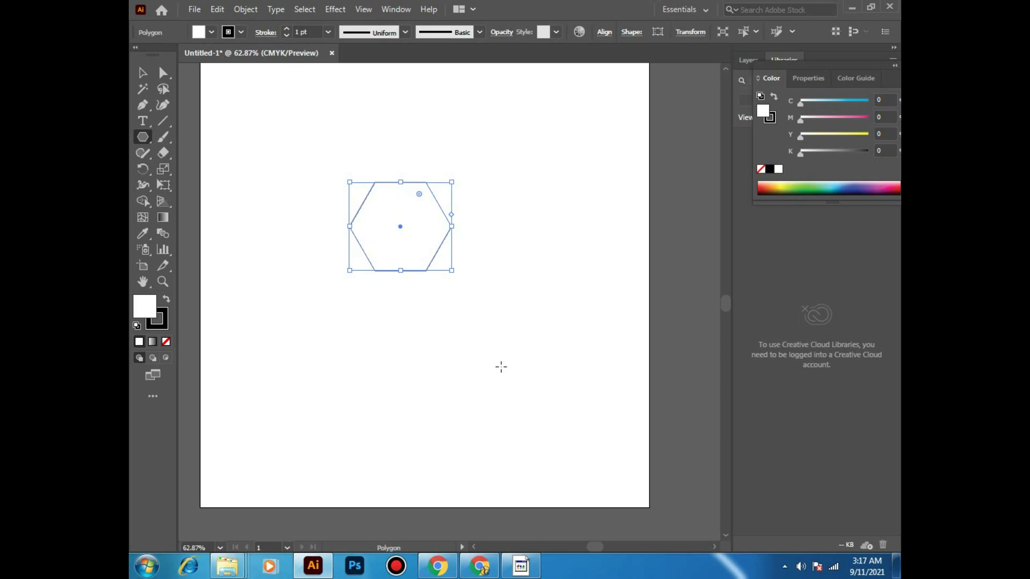
pyautogui.click(143, 73)
pyautogui.click(367, 338)
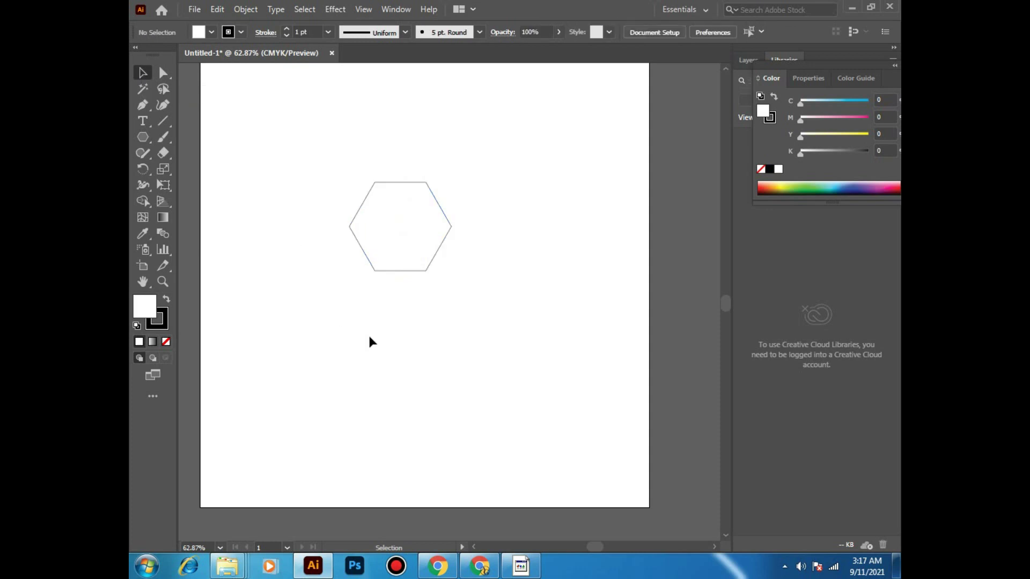
# At 100% view, Alt-drag an overlapping copy of the hexagon to its right
pyautogui.hotkey('ctrl', '1')
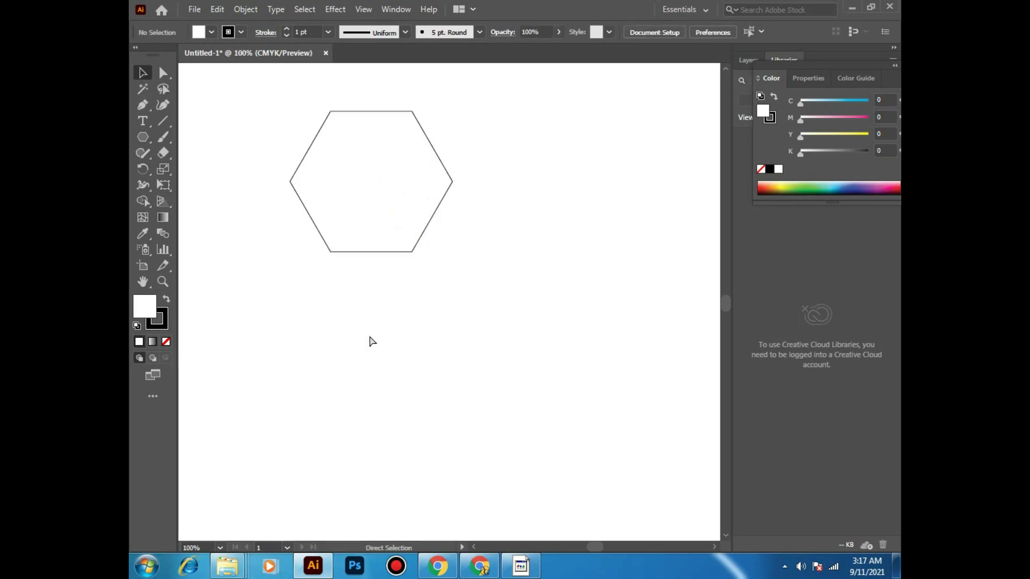
pyautogui.moveTo(415, 270)
pyautogui.mouseDown()
pyautogui.moveTo(443, 384)
pyautogui.moveTo(556, 361)
pyautogui.moveTo(478, 374)
pyautogui.mouseUp()
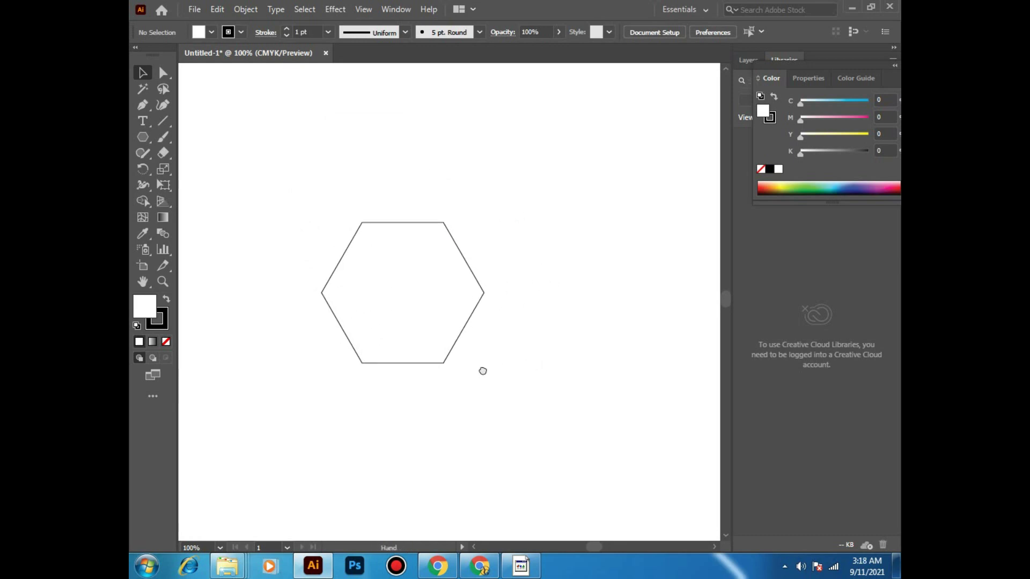
pyautogui.click(381, 225)
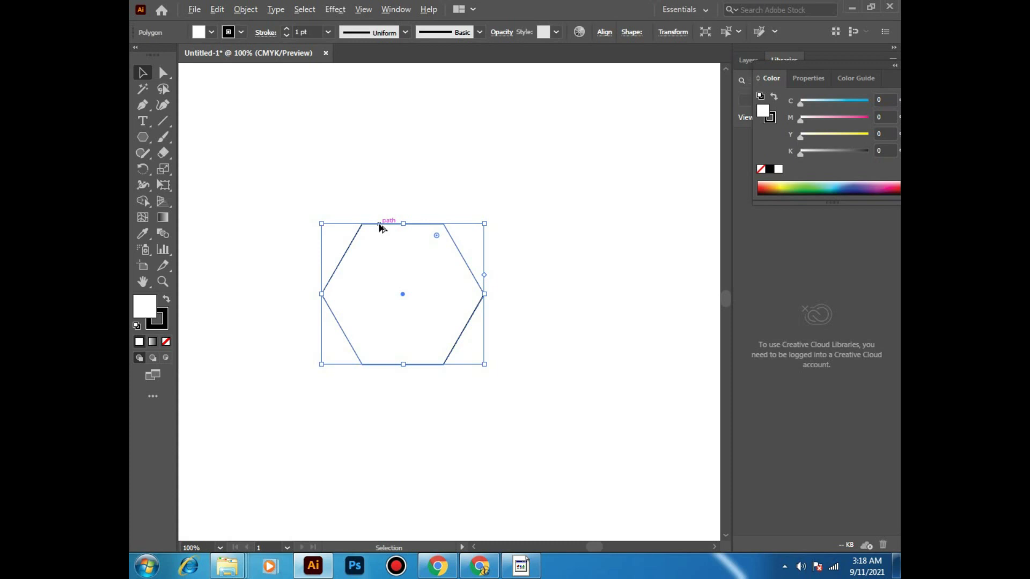
pyautogui.moveTo(378, 224); pyautogui.dragTo(416, 226)
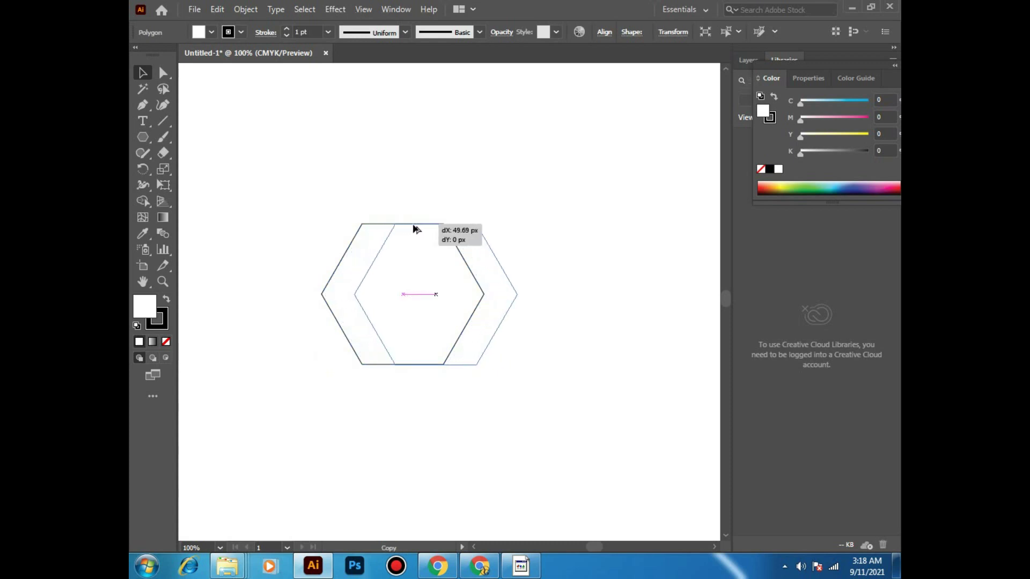
pyautogui.moveTo(418, 229); pyautogui.dragTo(419, 230)
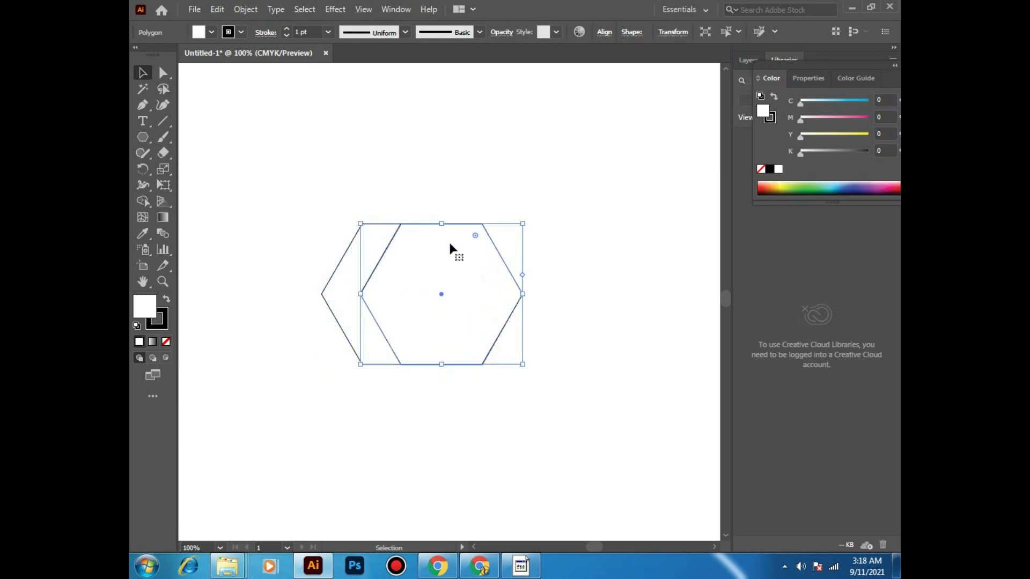
# Set both hexagons' fill to None, then select the left hexagon
pyautogui.moveTo(286, 164)
pyautogui.mouseDown()
pyautogui.moveTo(335, 216)
pyautogui.moveTo(554, 375)
pyautogui.mouseUp()
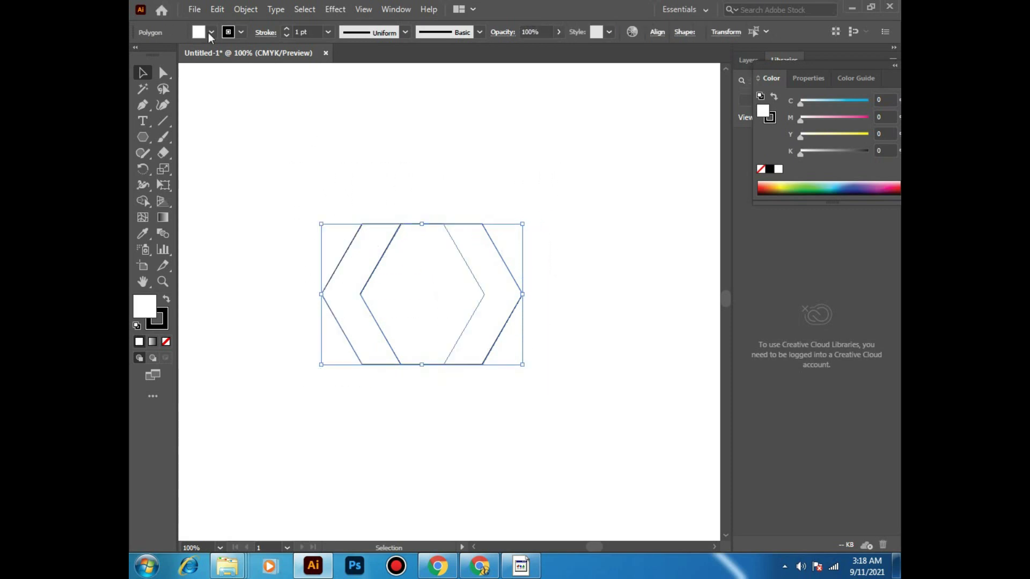
pyautogui.click(211, 33)
pyautogui.click(137, 54)
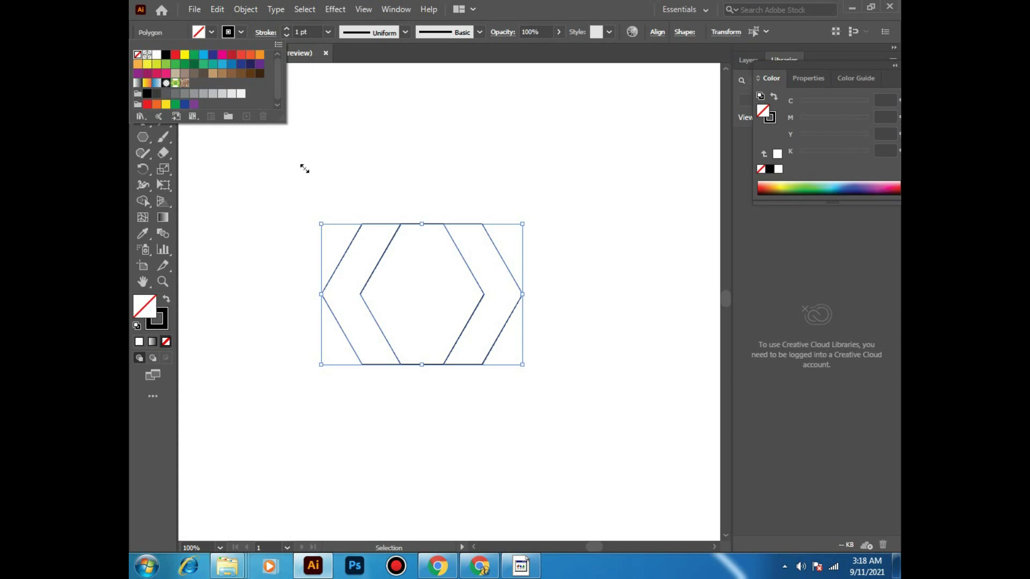
pyautogui.click(318, 189)
pyautogui.click(314, 177)
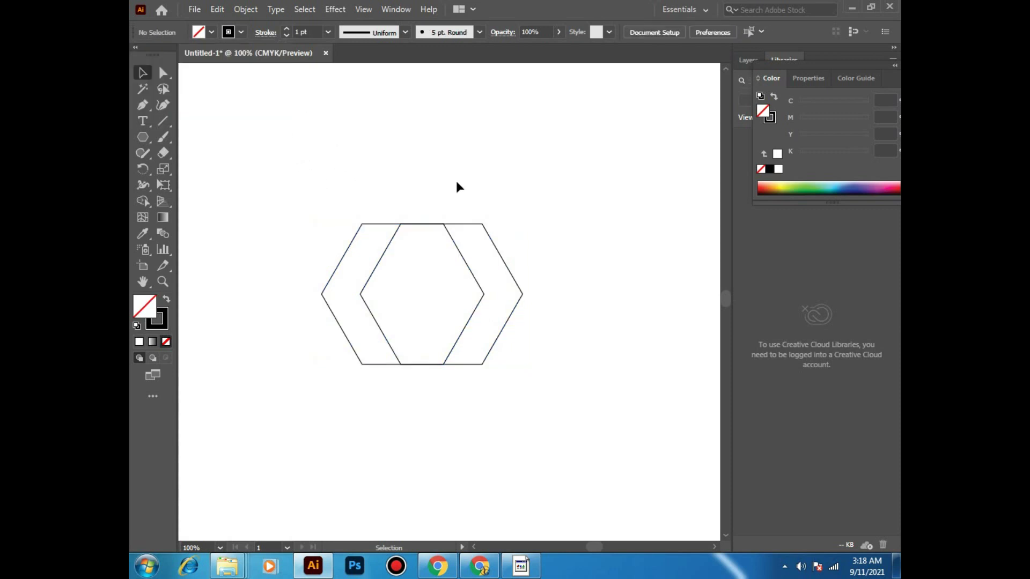
pyautogui.click(478, 293)
pyautogui.click(379, 263)
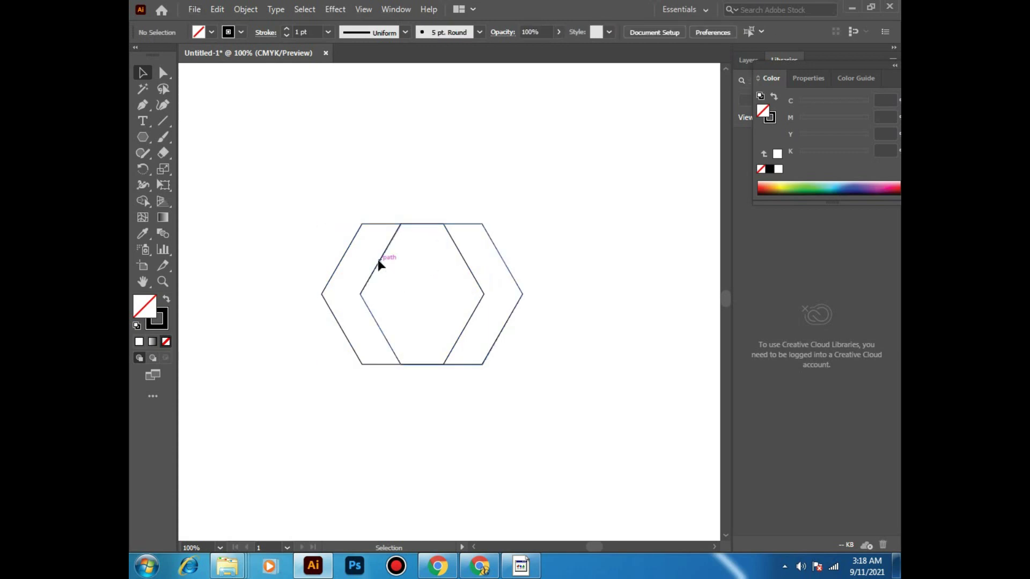
pyautogui.click(478, 288)
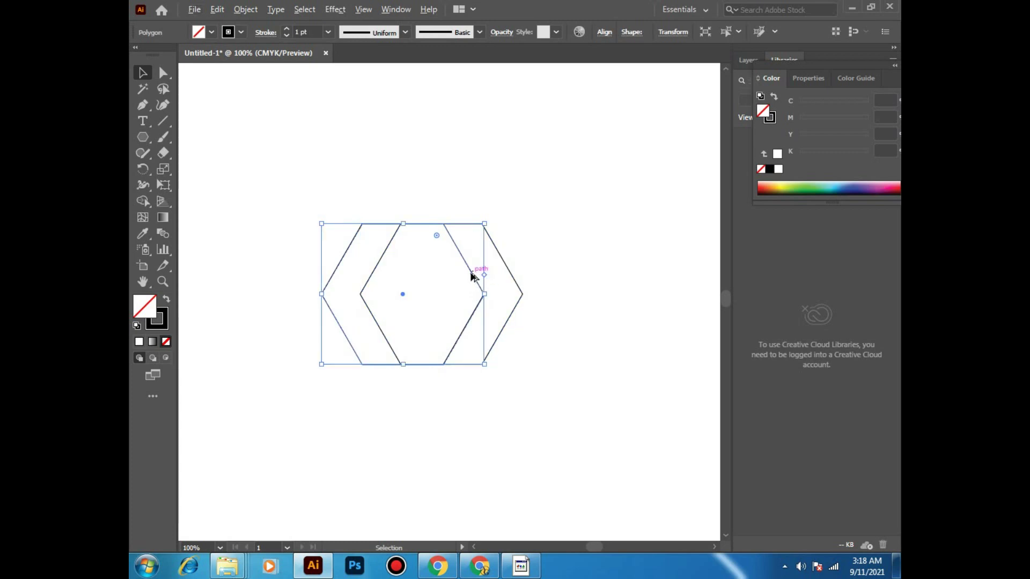
# Add a third overlapping hexagon copy below, then marquee-select all three hexagons
pyautogui.moveTo(470, 275)
pyautogui.mouseDown()
pyautogui.moveTo(498, 301)
pyautogui.moveTo(490, 308)
pyautogui.mouseUp()
pyautogui.click(507, 185)
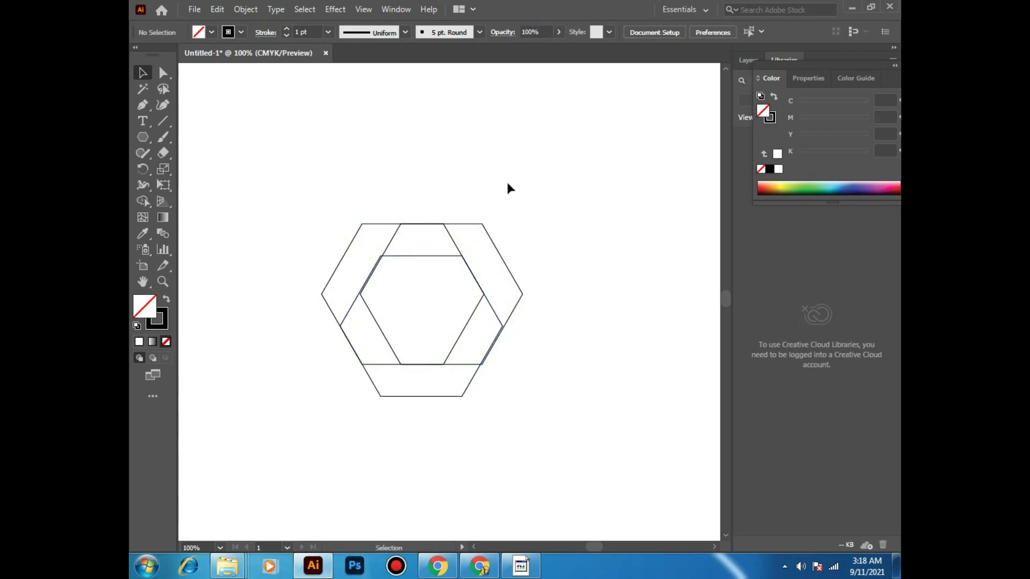
pyautogui.click(445, 398)
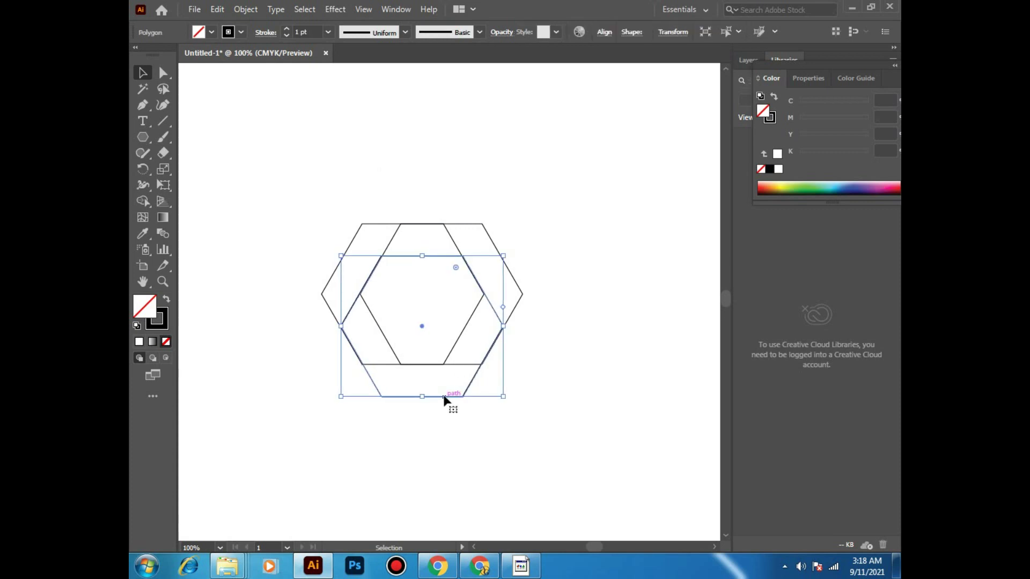
pyautogui.click(556, 355)
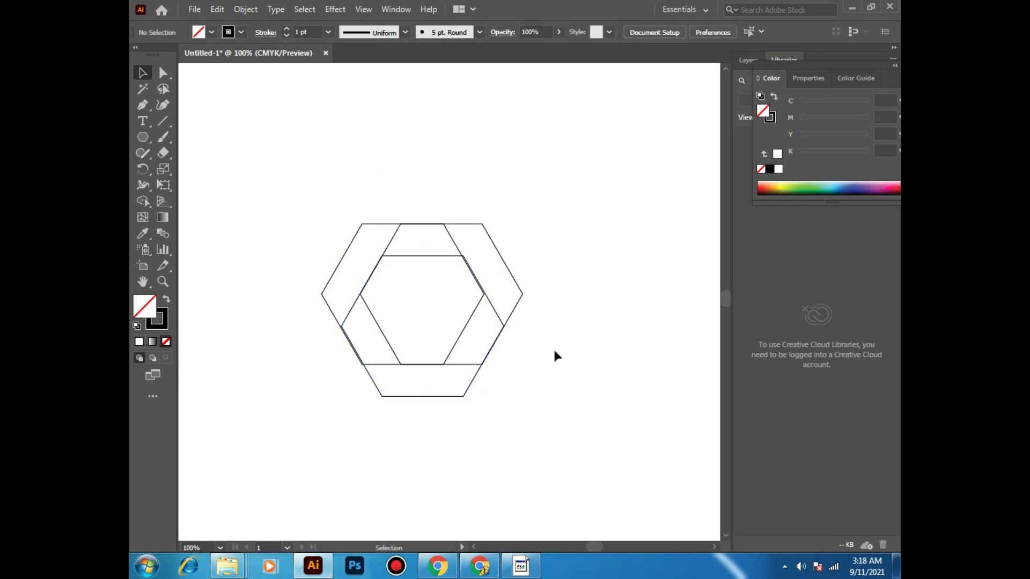
pyautogui.click(473, 314)
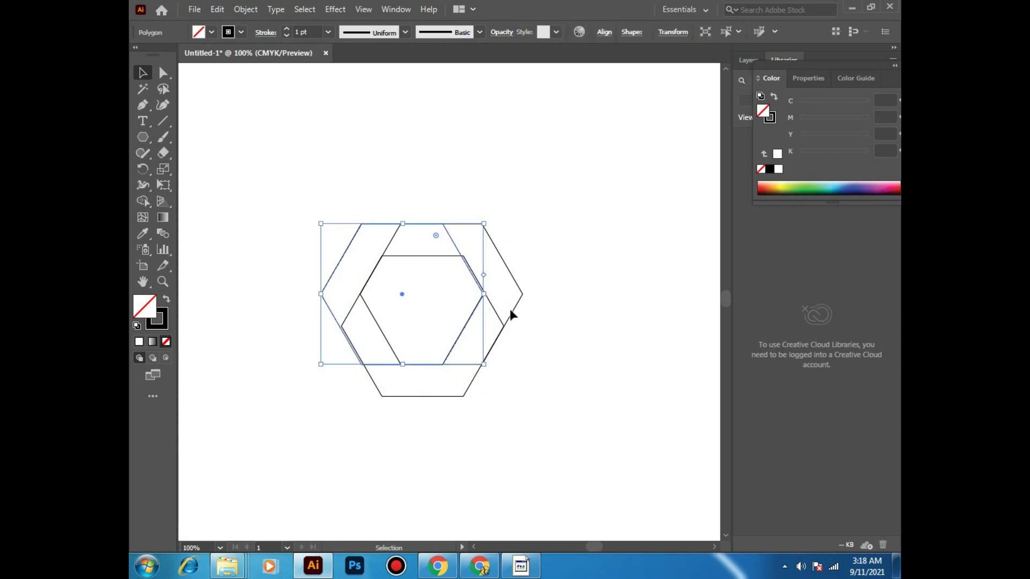
pyautogui.click(581, 295)
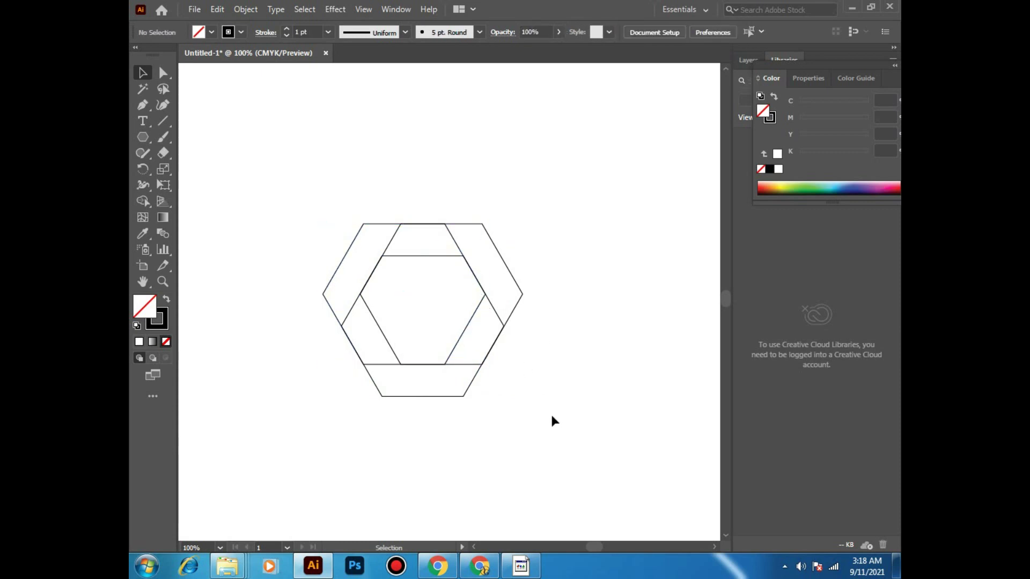
pyautogui.moveTo(545, 418); pyautogui.dragTo(283, 168)
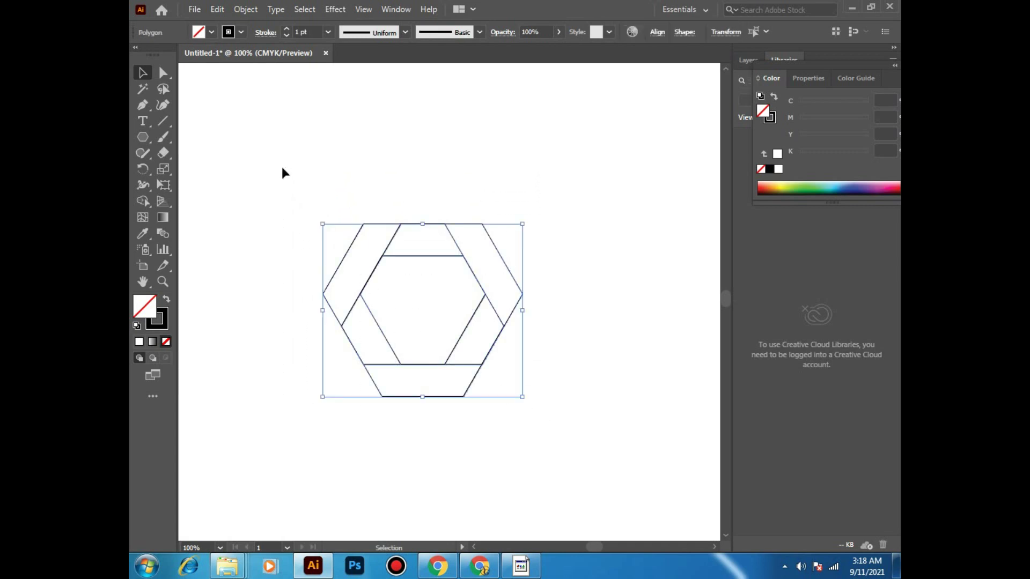
pyautogui.click(142, 201)
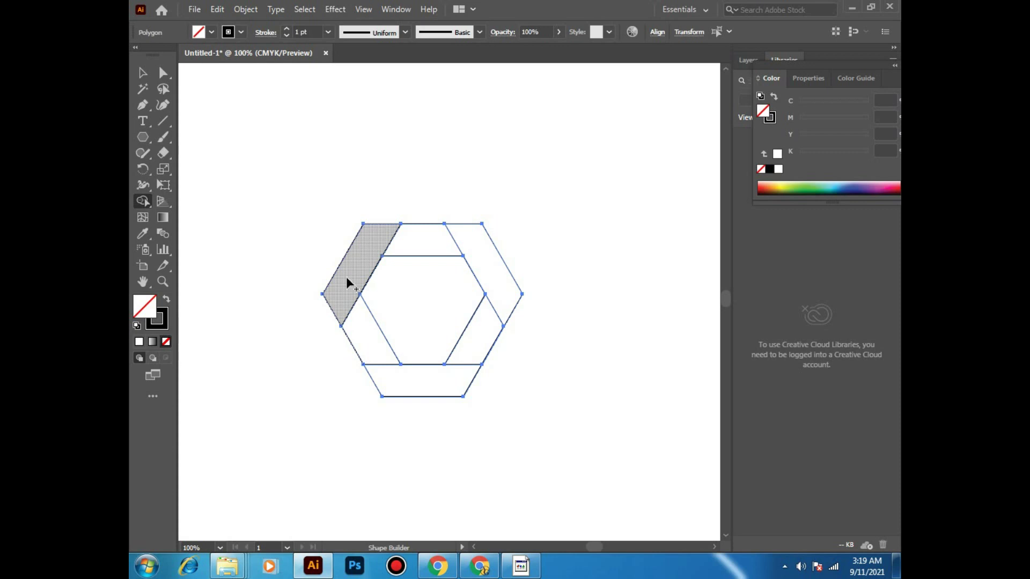
# Merge adjoining hexagon regions with Shape Builder into three interlocking bands around a hexagonal opening
pyautogui.moveTo(346, 277); pyautogui.dragTo(357, 319)
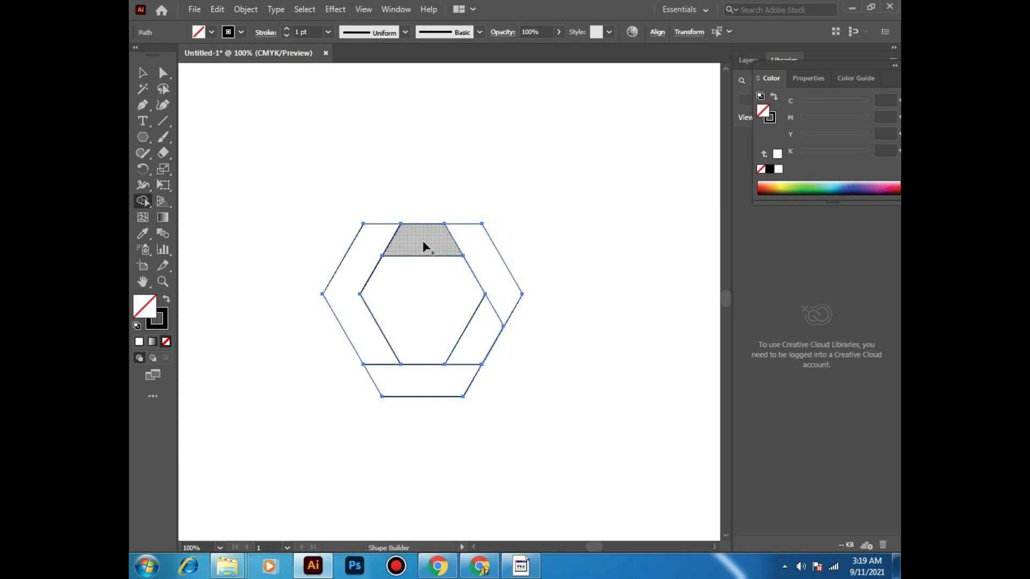
pyautogui.moveTo(478, 345); pyautogui.dragTo(460, 384)
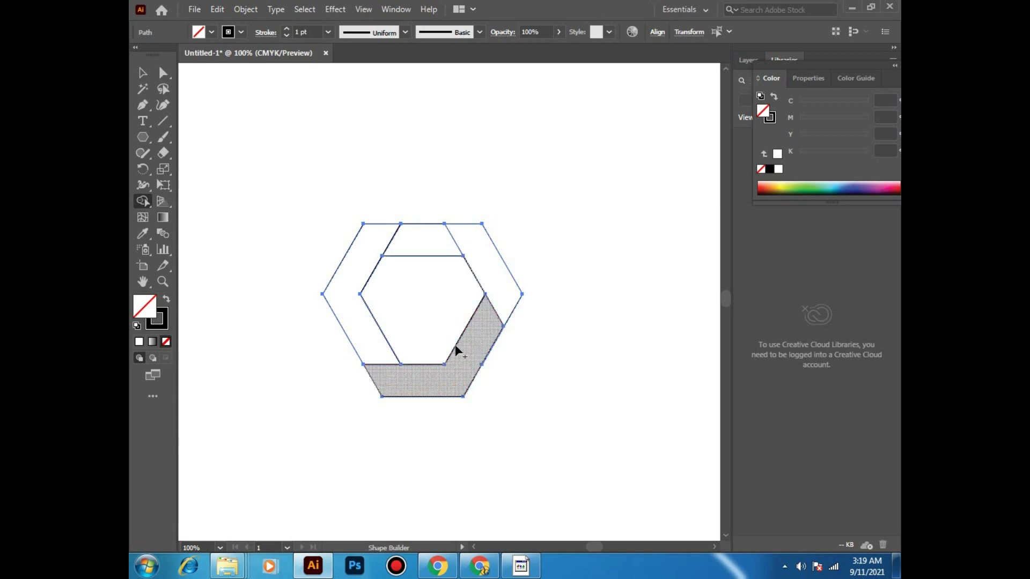
pyautogui.moveTo(435, 240); pyautogui.dragTo(488, 271)
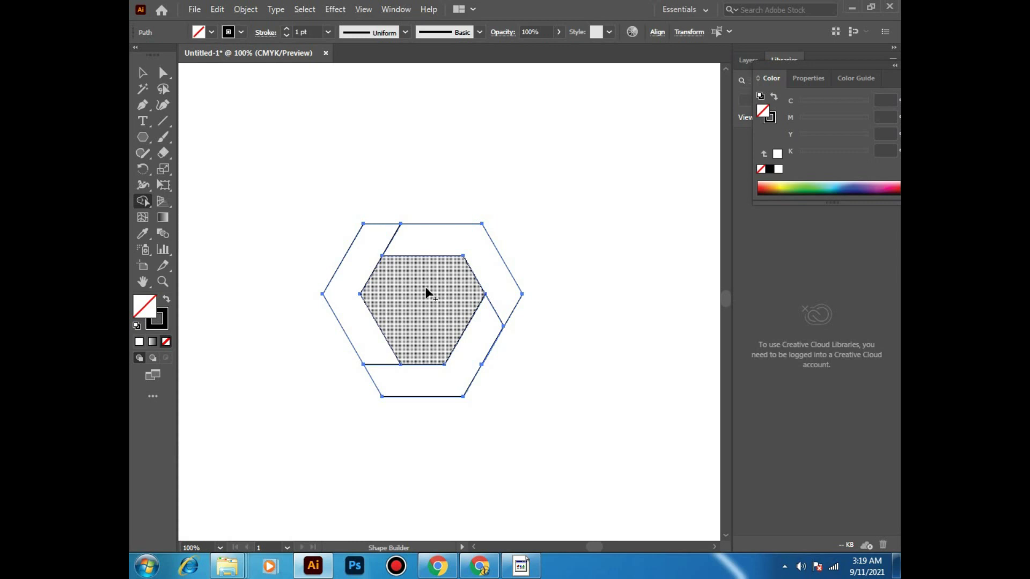
pyautogui.click(142, 72)
# Fill the left chevron band with a linear gradient from CMYK Cyan to CMYK Blue
pyautogui.click(381, 164)
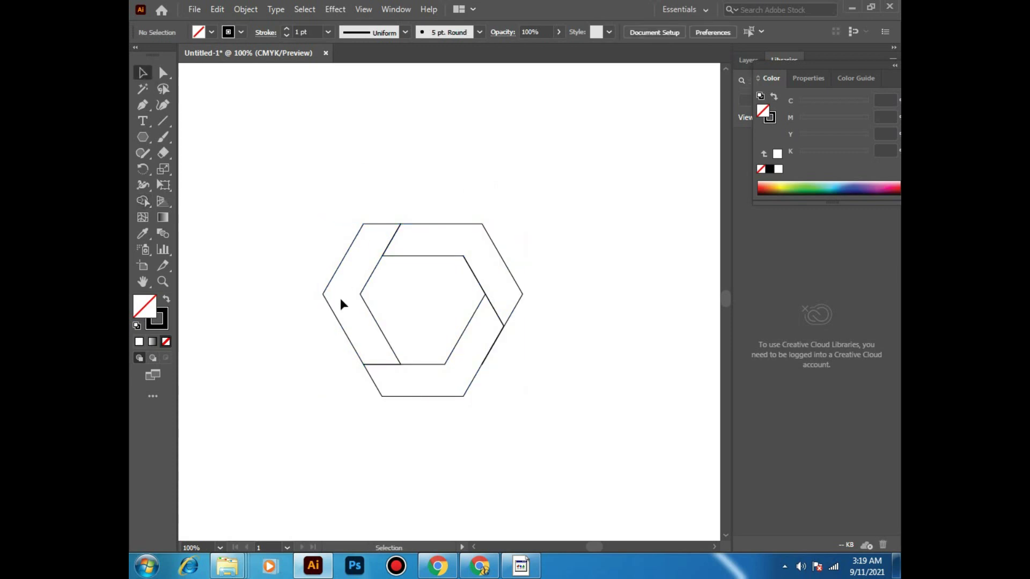
pyautogui.click(329, 286)
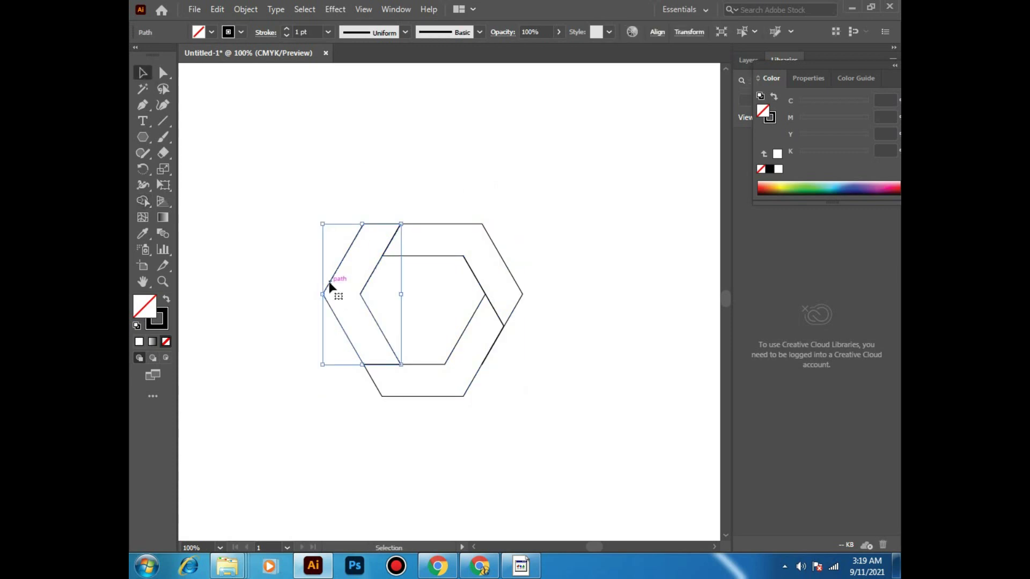
pyautogui.click(152, 342)
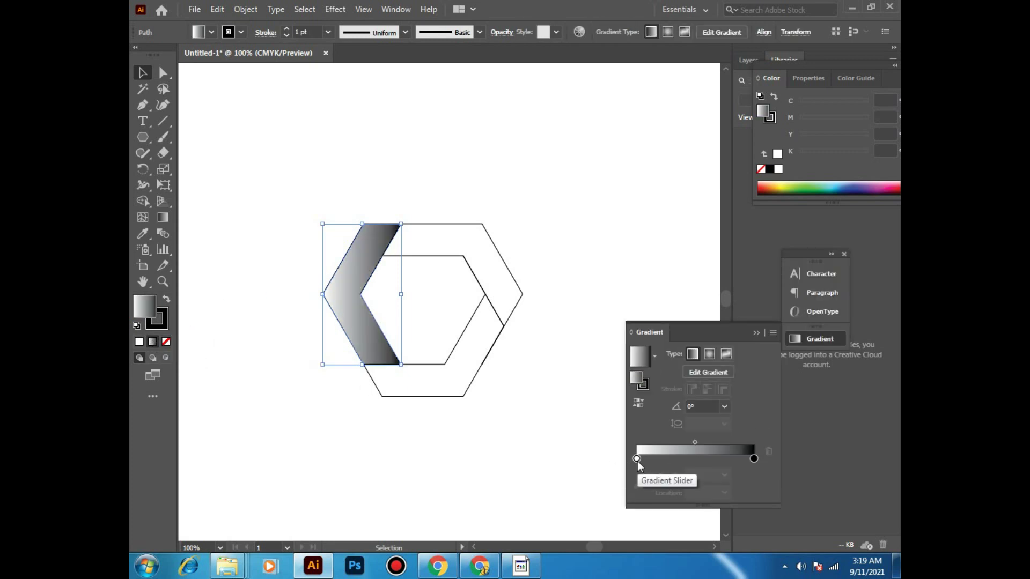
pyautogui.click(637, 459)
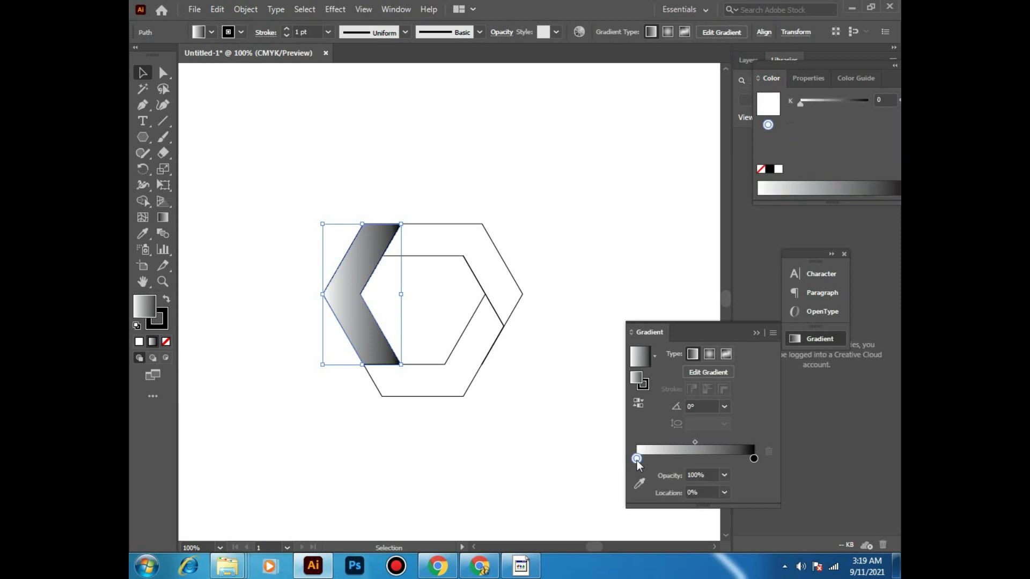
pyautogui.doubleClick(636, 459)
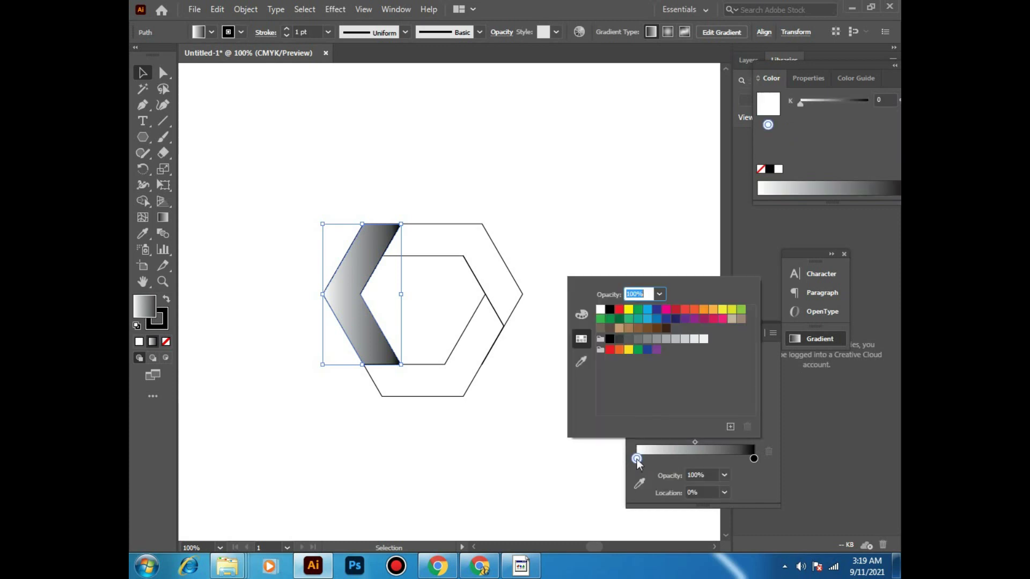
pyautogui.click(648, 310)
pyautogui.moveTo(751, 458); pyautogui.dragTo(754, 458)
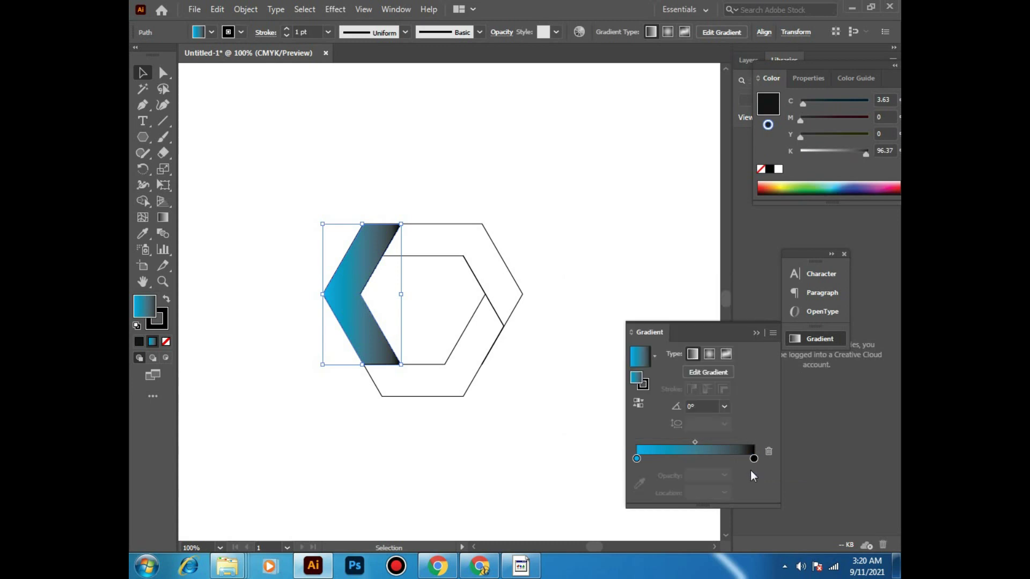
pyautogui.doubleClick(754, 458)
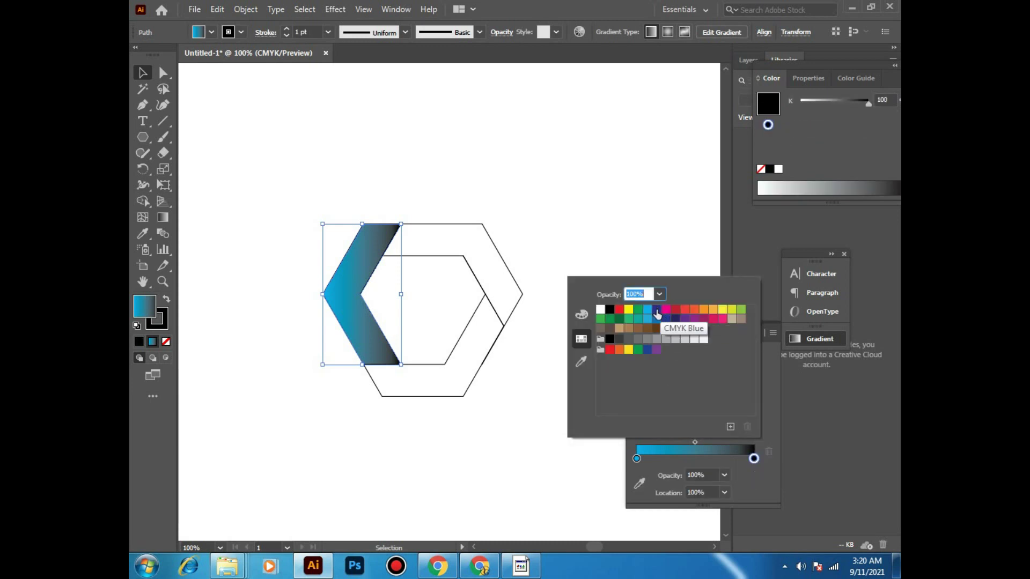
pyautogui.click(656, 310)
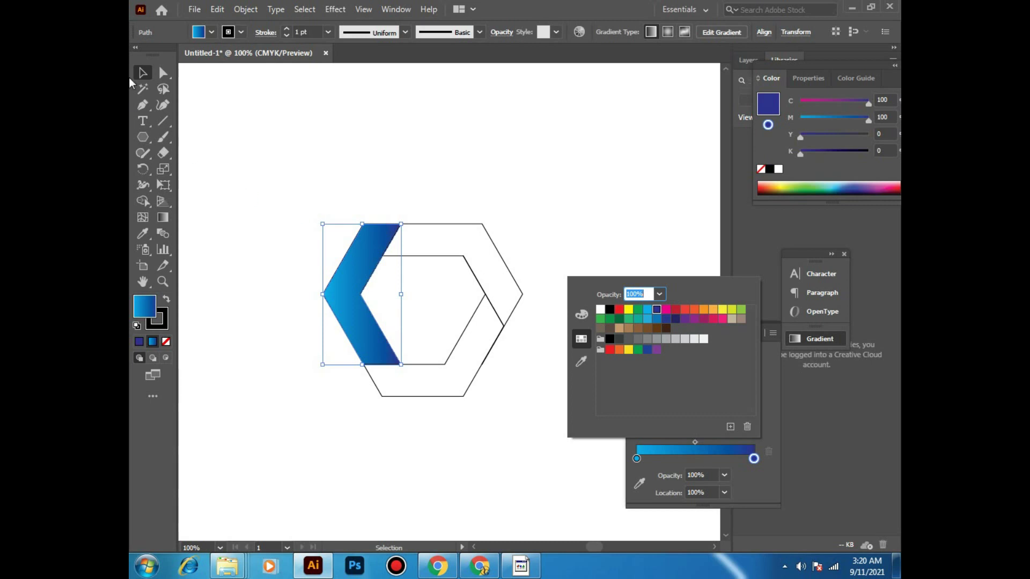
pyautogui.click(142, 73)
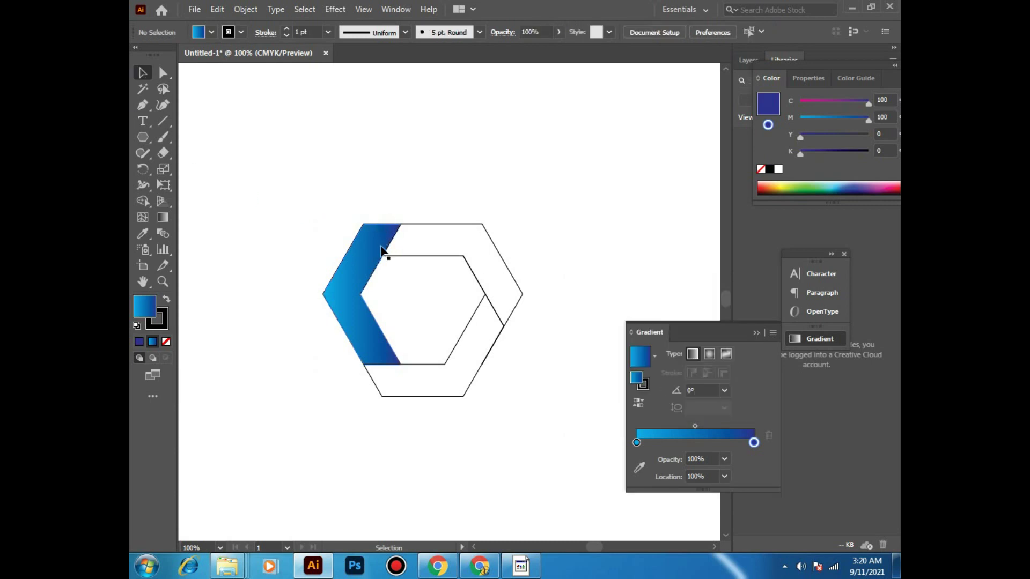
# Apply the blue gradient, reversed, to the upper-right and bottom bands
pyautogui.click(476, 224)
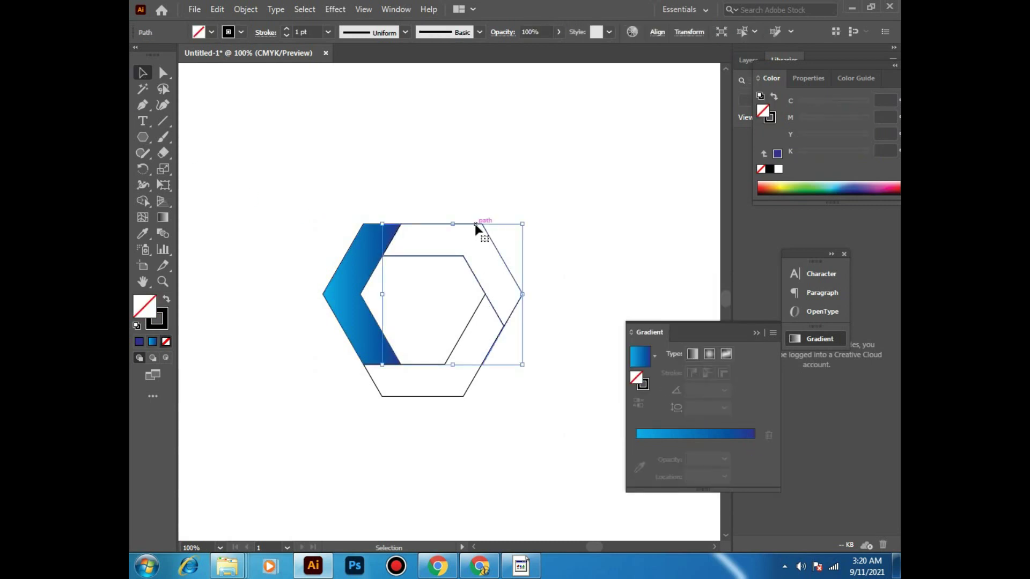
pyautogui.click(152, 343)
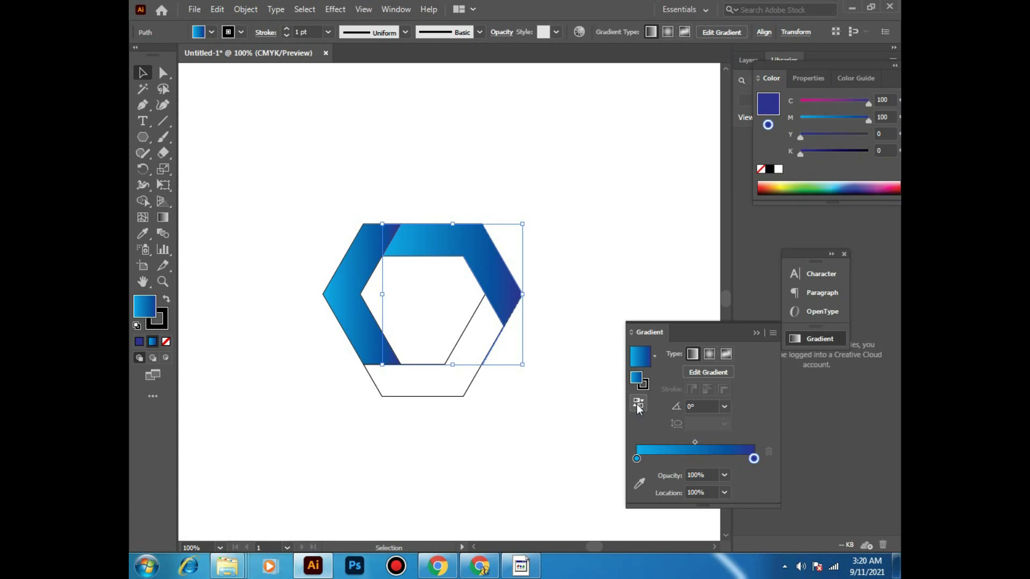
pyautogui.click(638, 405)
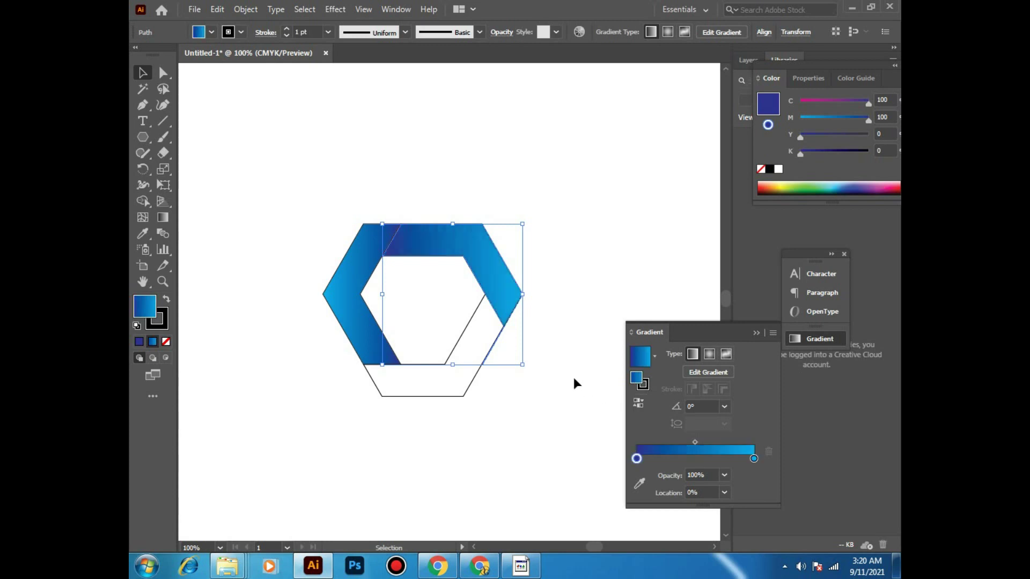
pyautogui.click(468, 405)
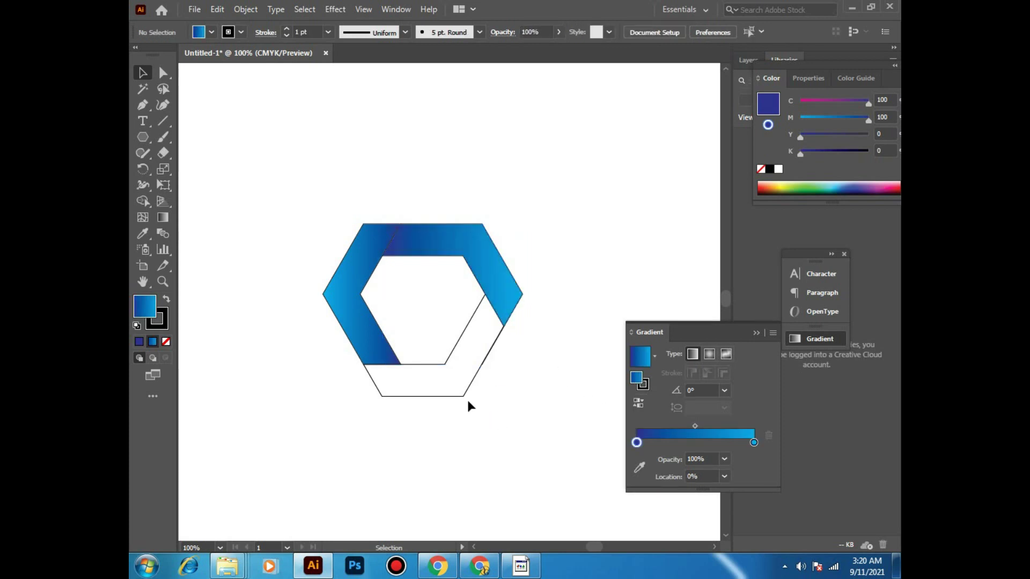
pyautogui.click(465, 396)
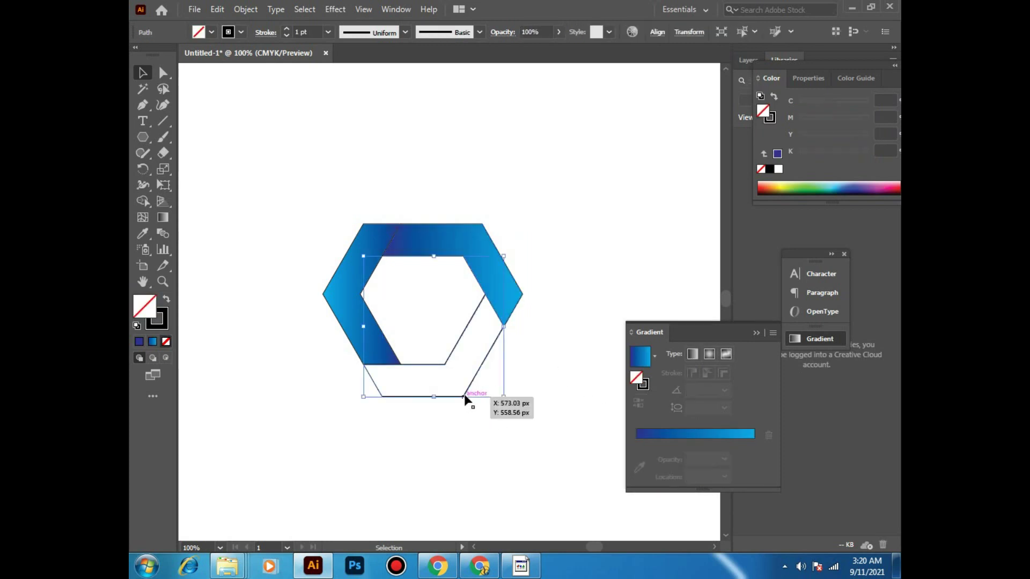
pyautogui.click(155, 341)
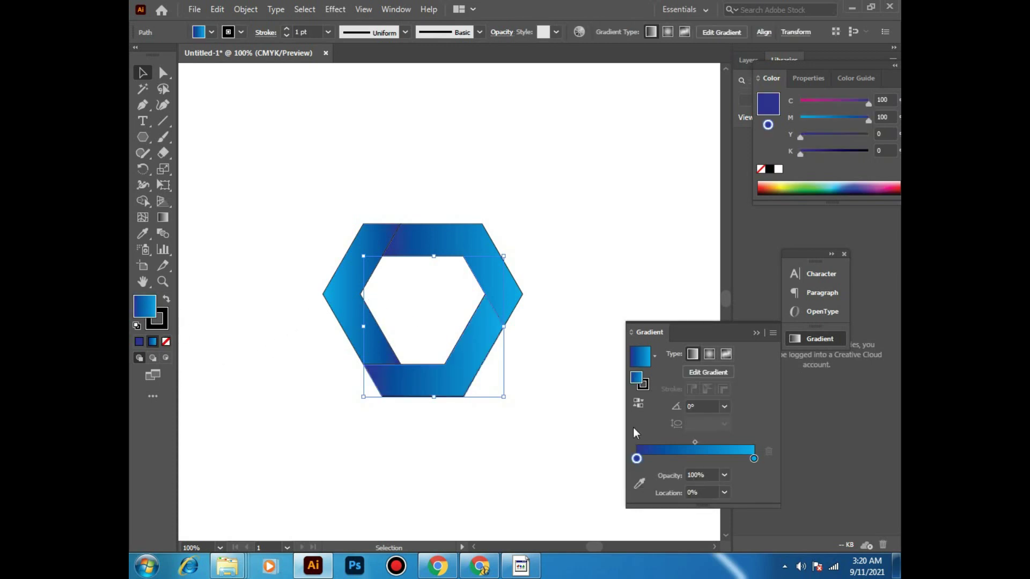
pyautogui.click(638, 403)
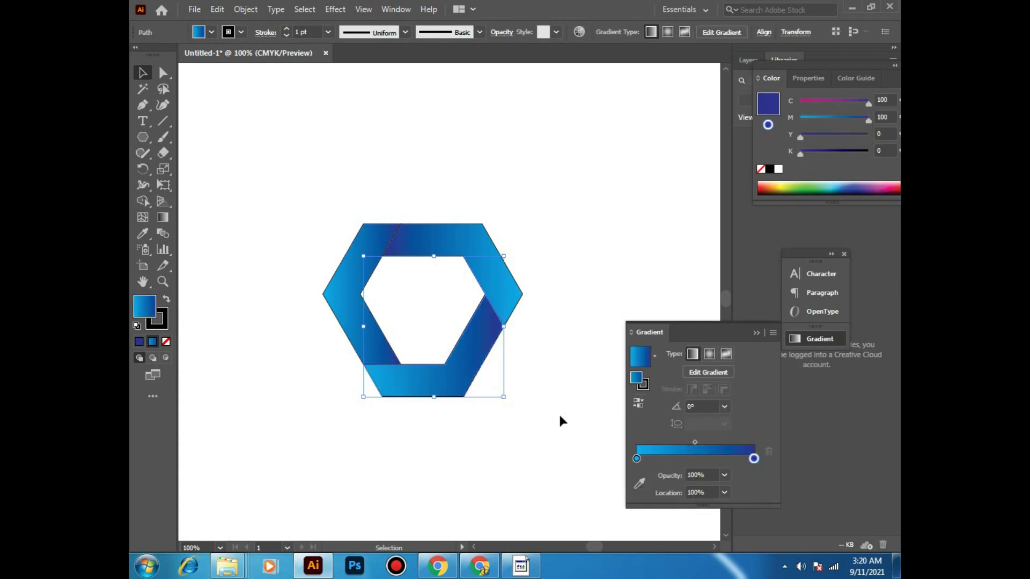
pyautogui.click(523, 421)
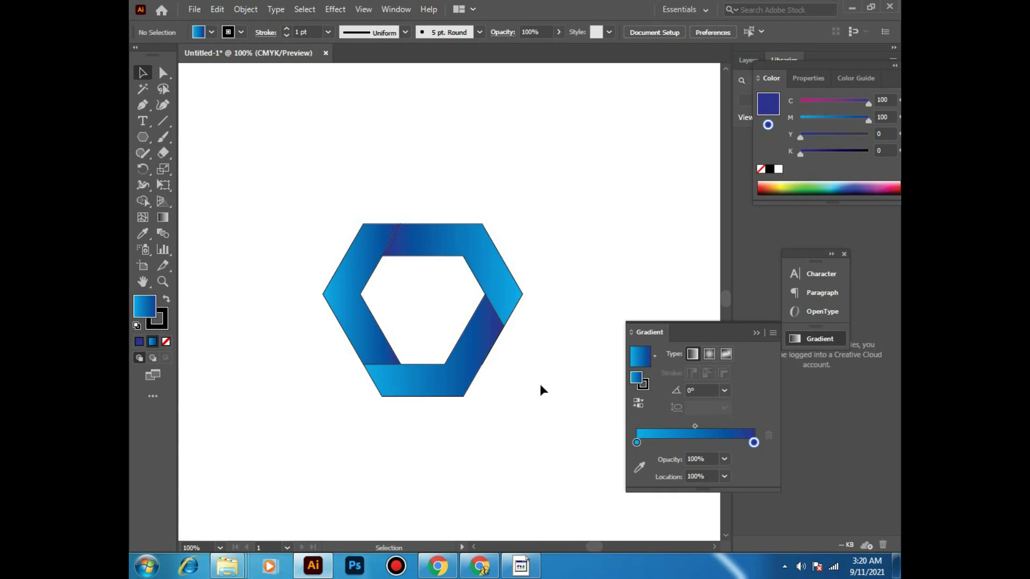
# Set the whole hexagon logo's stroke to None and check it zoomed in
pyautogui.moveTo(549, 422); pyautogui.dragTo(268, 111)
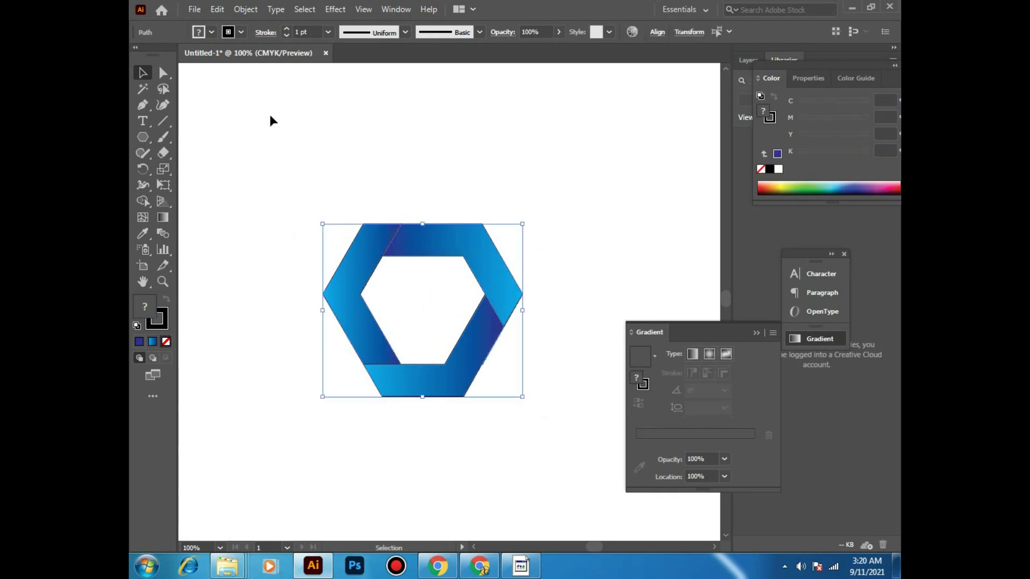
pyautogui.click(241, 32)
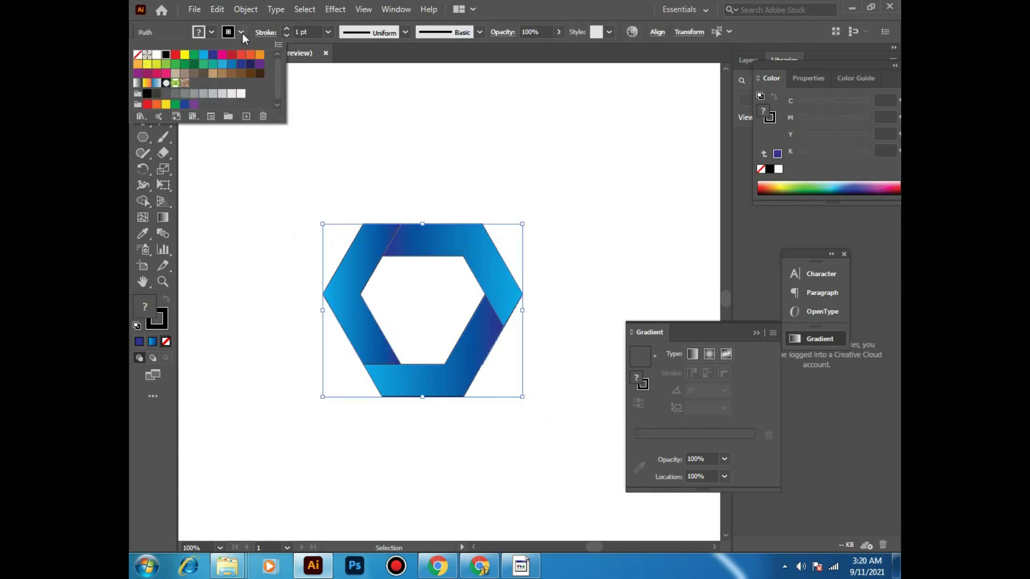
pyautogui.click(137, 54)
pyautogui.click(397, 177)
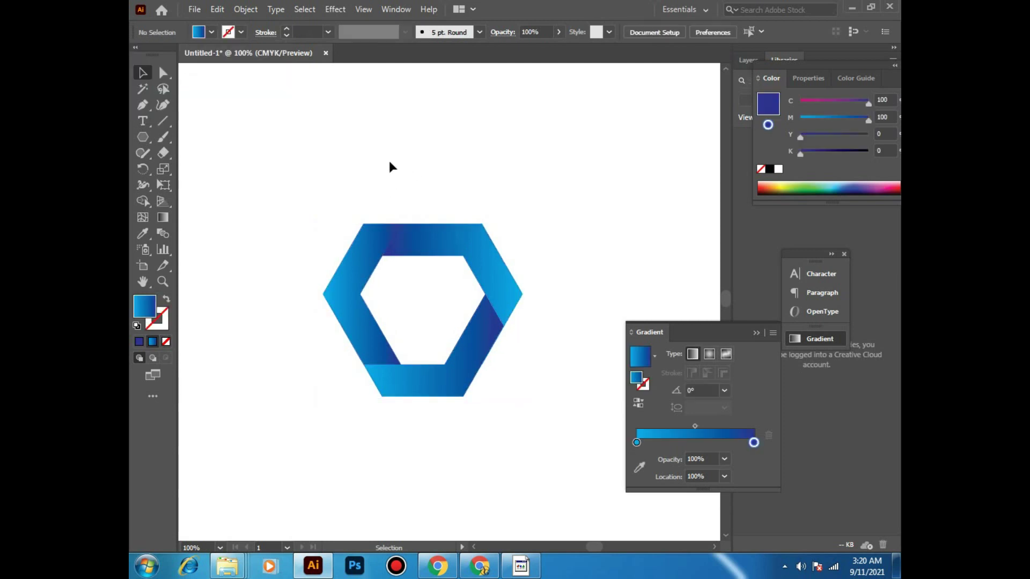
pyautogui.hotkey('ctrl', '=')
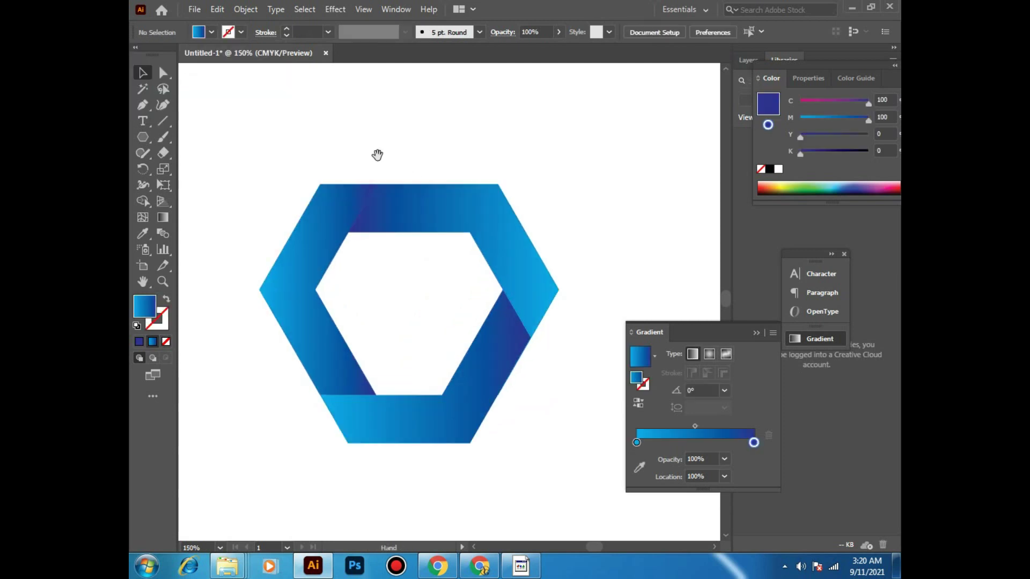
pyautogui.hotkey('ctrl', '-')
pyautogui.hotkey('ctrl', '-')
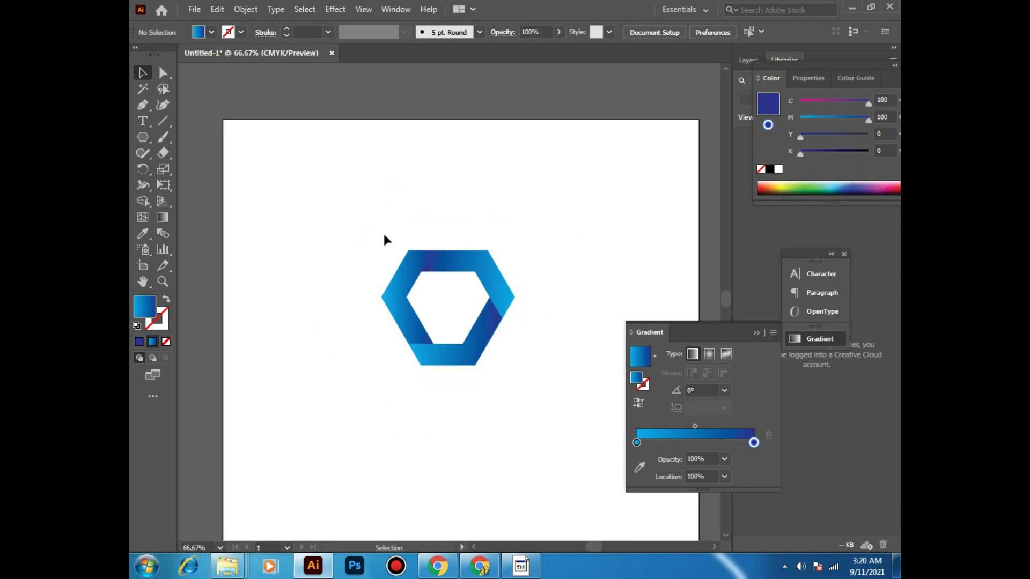
pyautogui.moveTo(384, 233); pyautogui.dragTo(518, 387)
# Move the hexagon to the upper right and draw a circle on the left with no fill and black stroke
pyautogui.moveTo(465, 351); pyautogui.dragTo(599, 279)
pyautogui.click(501, 342)
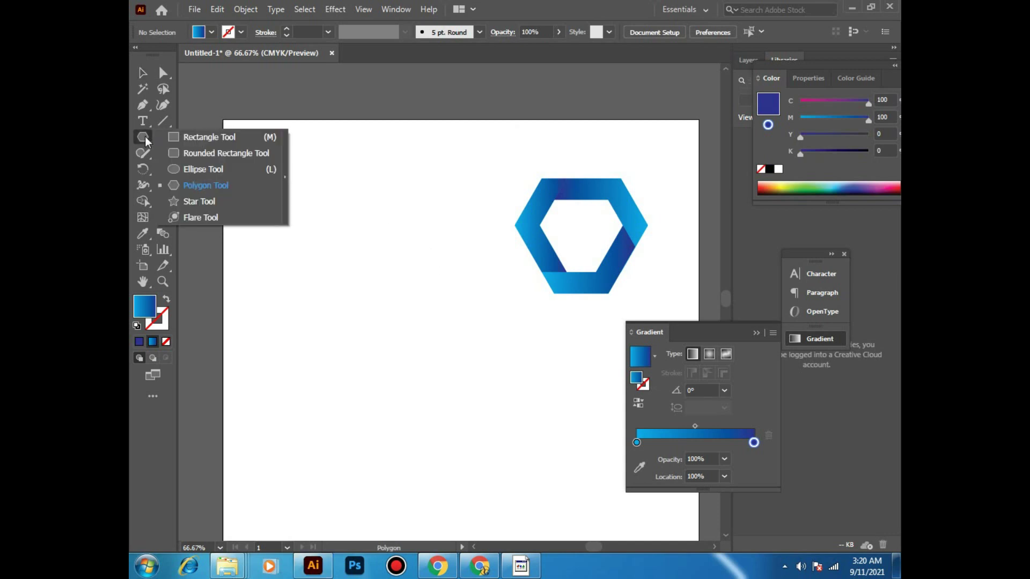
pyautogui.moveTo(146, 138); pyautogui.dragTo(203, 159)
pyautogui.moveTo(314, 263); pyautogui.dragTo(357, 322)
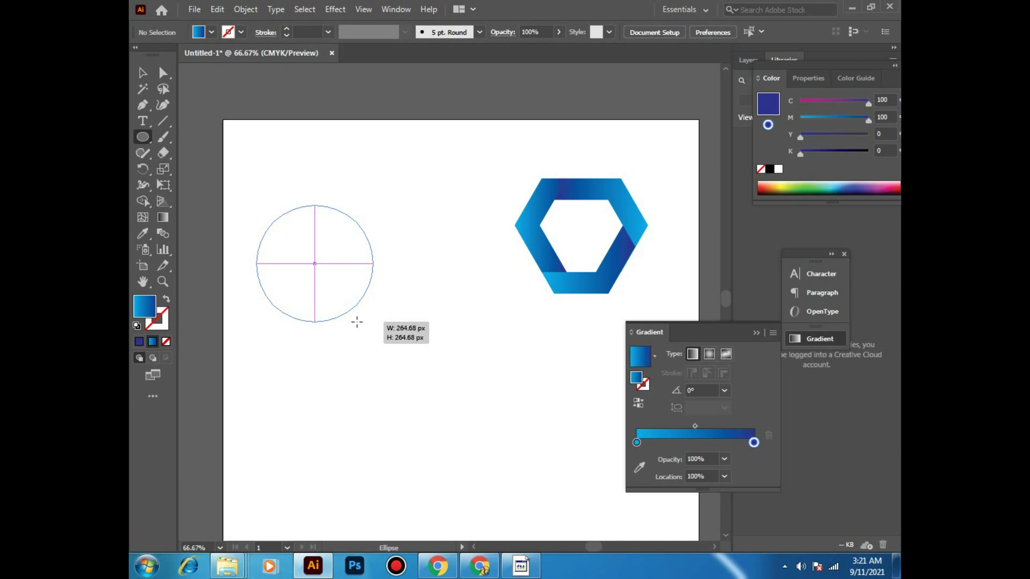
pyautogui.moveTo(357, 322); pyautogui.dragTo(357, 322)
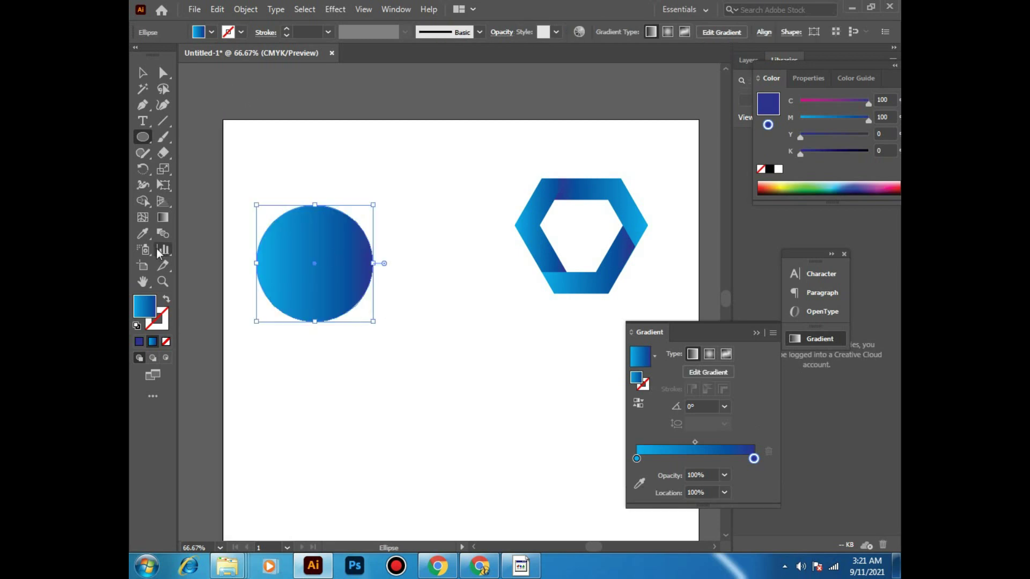
pyautogui.click(210, 32)
pyautogui.click(138, 54)
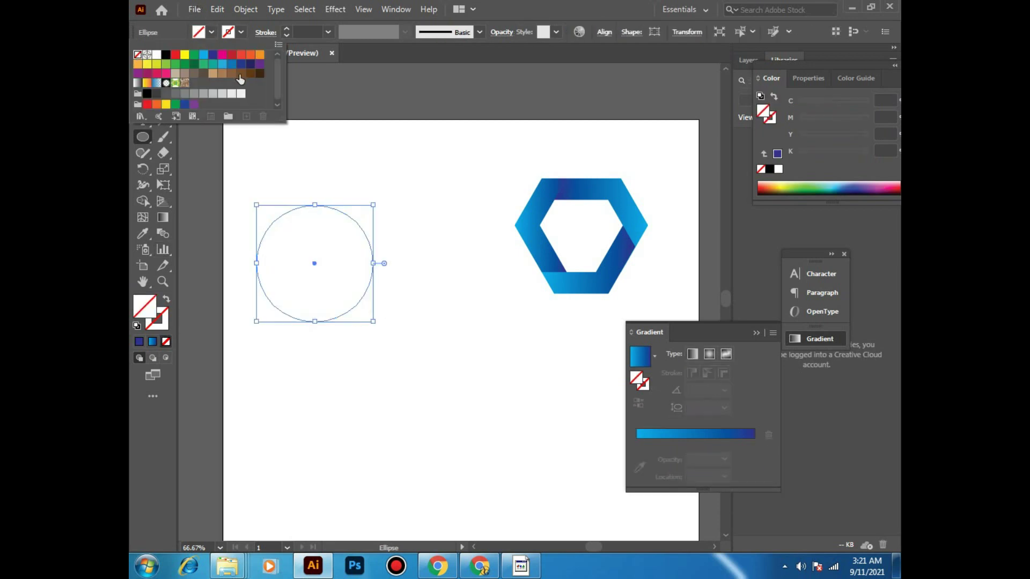
pyautogui.click(240, 32)
pyautogui.click(166, 54)
# Alt-drag two overlapping circle copies, one to the right and one down-left
pyautogui.click(142, 73)
pyautogui.click(413, 296)
pyautogui.moveTo(363, 235); pyautogui.dragTo(394, 236)
pyautogui.click(400, 305)
pyautogui.moveTo(390, 302); pyautogui.dragTo(375, 323)
# Select all three circles and merge their crescent regions into three pieces with Shape Builder
pyautogui.click(443, 367)
pyautogui.moveTo(440, 361); pyautogui.dragTo(242, 193)
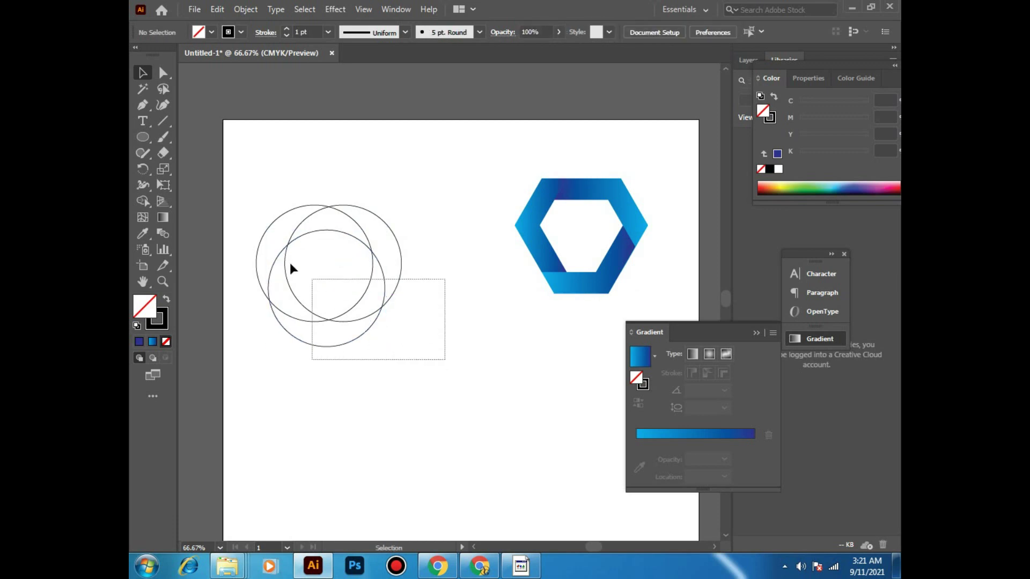
pyautogui.click(144, 202)
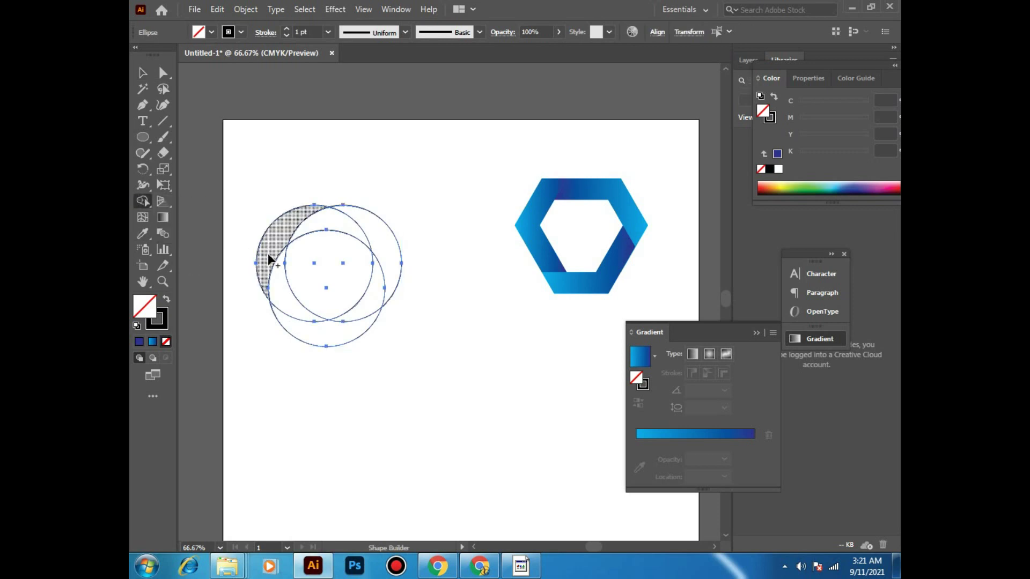
pyautogui.moveTo(269, 259); pyautogui.dragTo(276, 275)
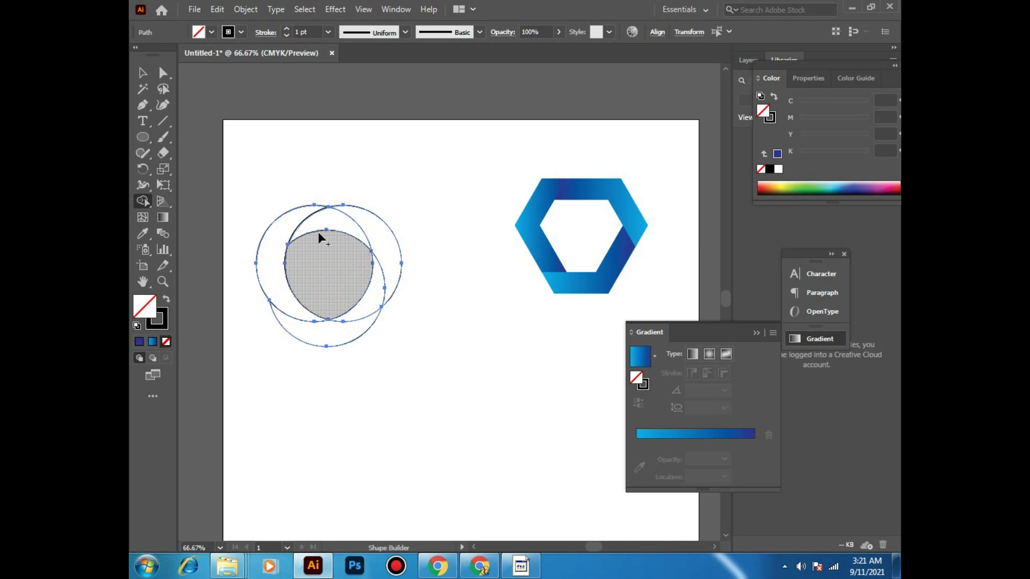
pyautogui.moveTo(368, 299); pyautogui.dragTo(350, 329)
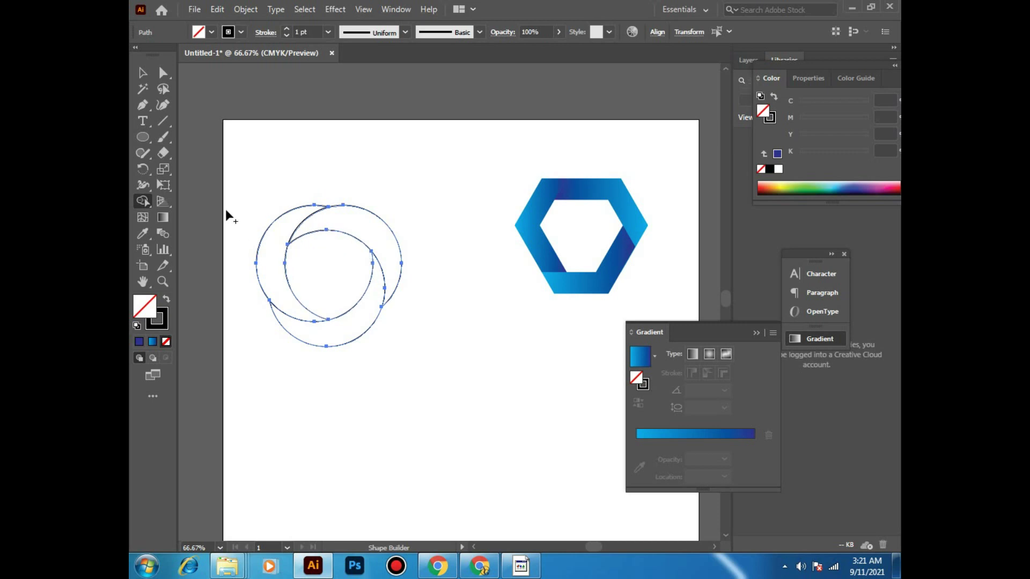
pyautogui.click(143, 73)
# Fill each ring piece with the blue gradient, reversing it on the upper-right piece
pyautogui.click(259, 220)
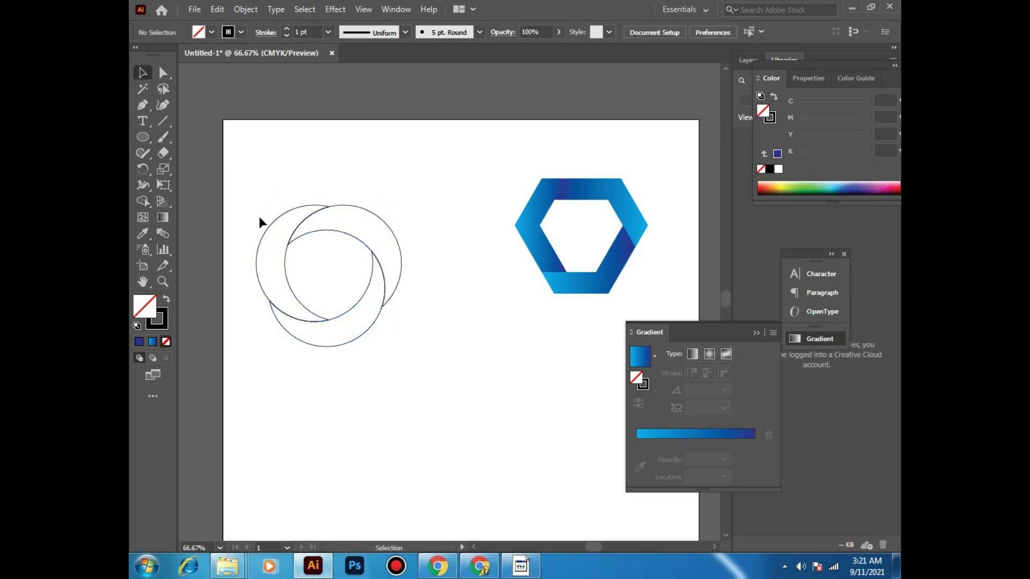
pyautogui.click(265, 230)
pyautogui.click(151, 342)
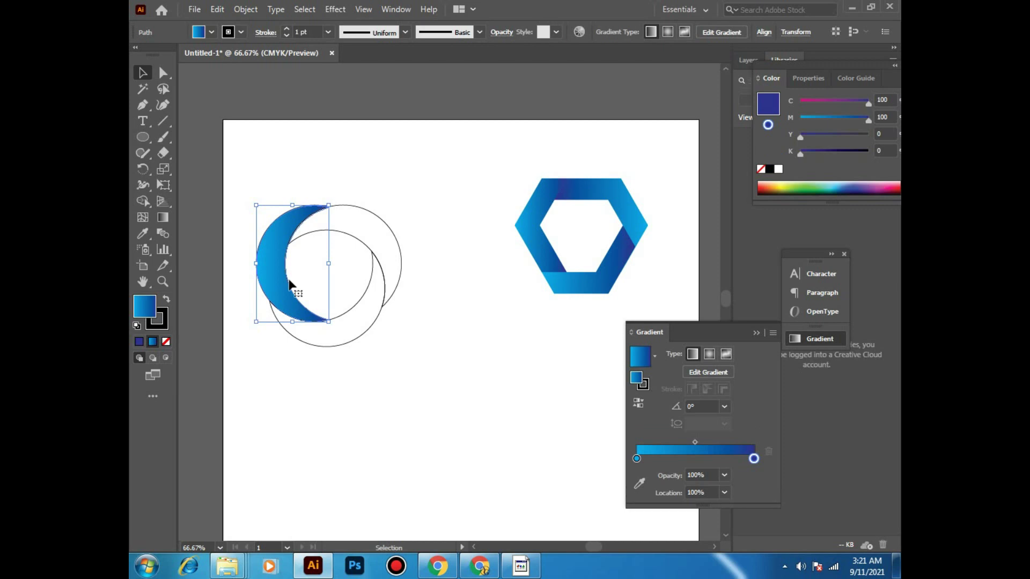
pyautogui.click(378, 219)
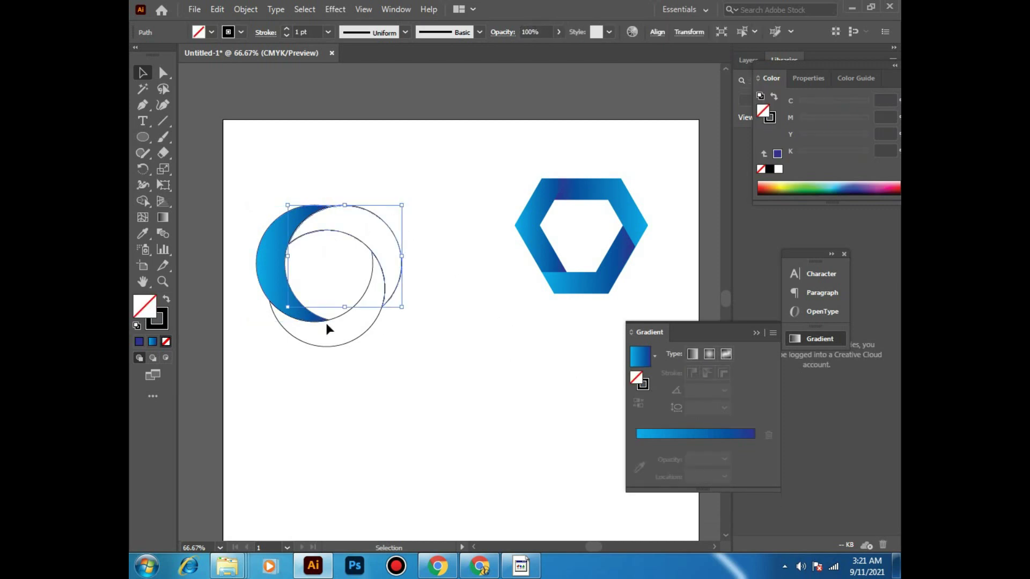
pyautogui.click(153, 342)
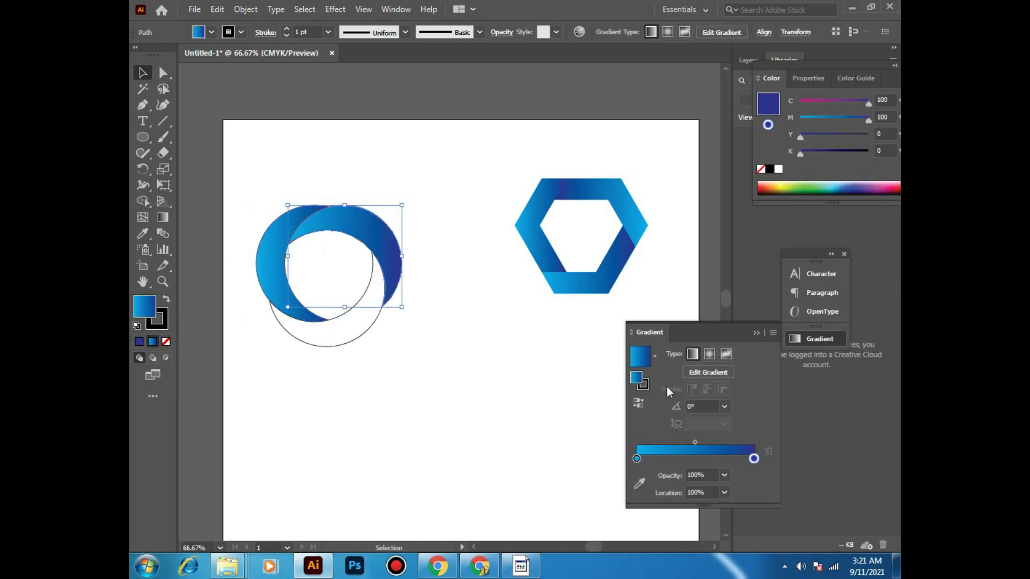
pyautogui.click(636, 403)
pyautogui.click(337, 345)
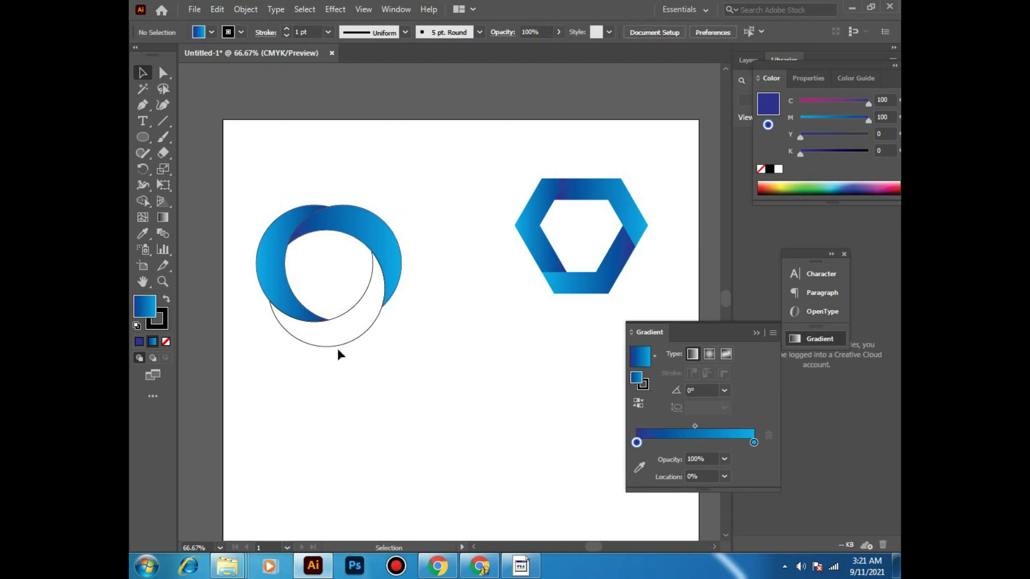
pyautogui.click(152, 342)
pyautogui.click(411, 378)
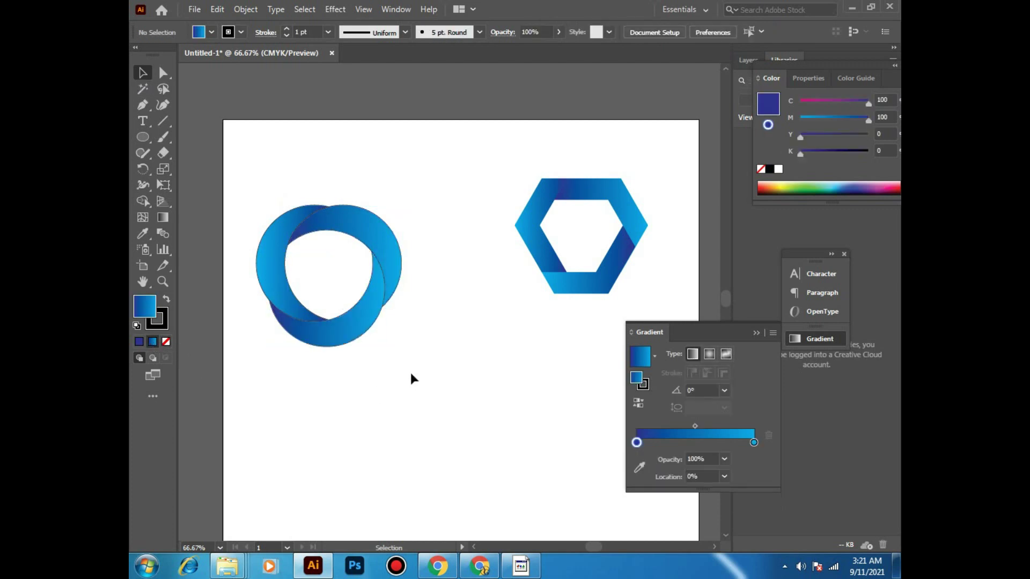
# Set the stroke of all ring pieces to None
pyautogui.moveTo(407, 370); pyautogui.dragTo(237, 171)
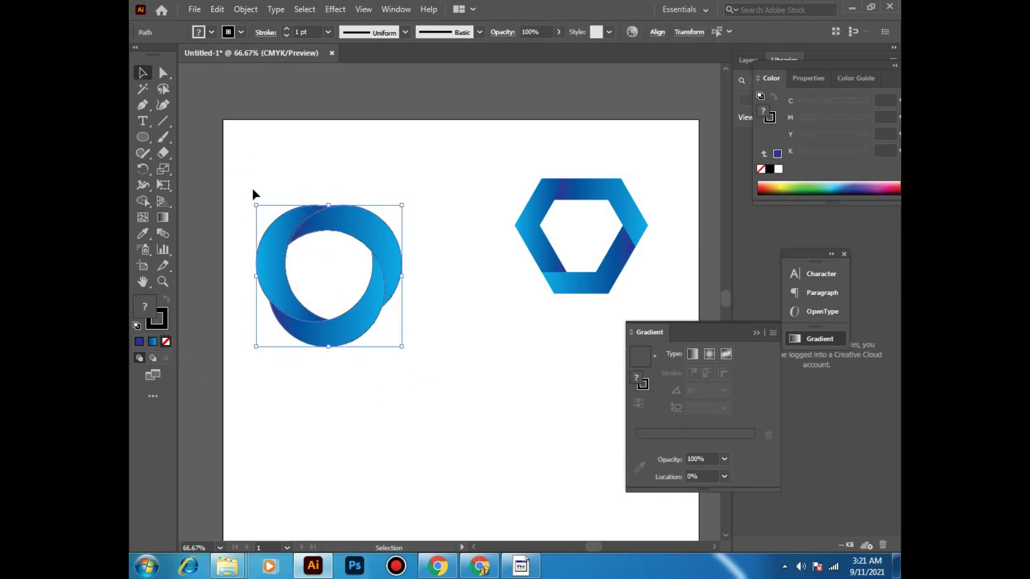
pyautogui.click(240, 30)
pyautogui.click(142, 70)
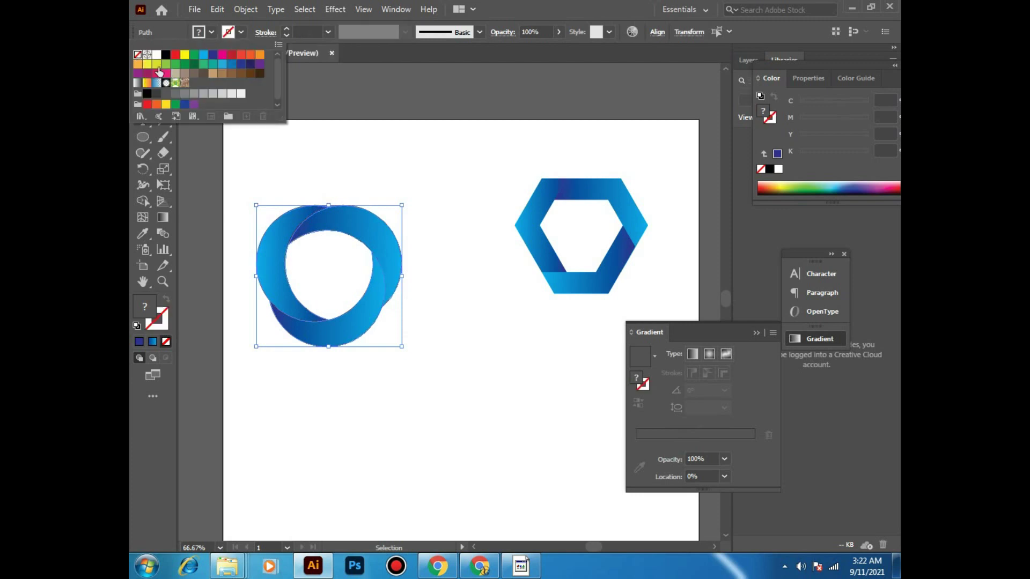
pyautogui.press('.')
pyautogui.click(391, 147)
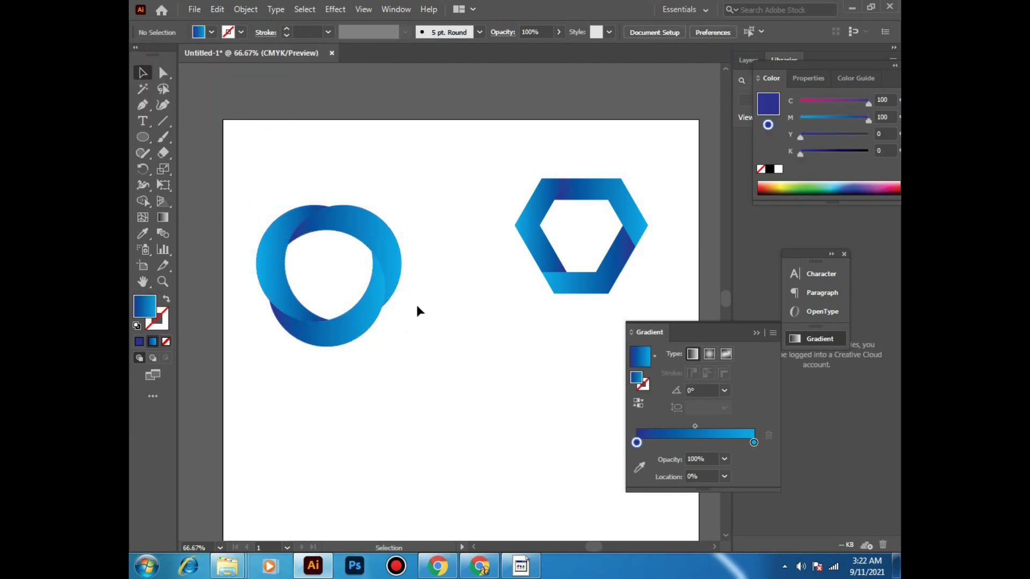
# Reverse the gradient direction on the ring's lower piece
pyautogui.click(381, 318)
pyautogui.click(640, 407)
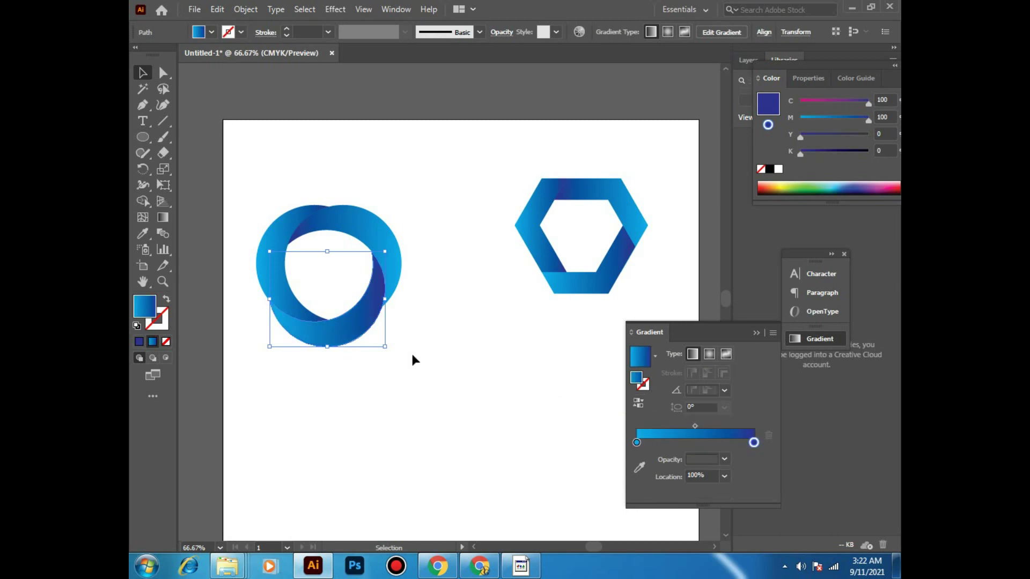
pyautogui.click(411, 352)
# Drag the whole ring level beside the hexagon logo
pyautogui.moveTo(462, 356); pyautogui.dragTo(246, 190)
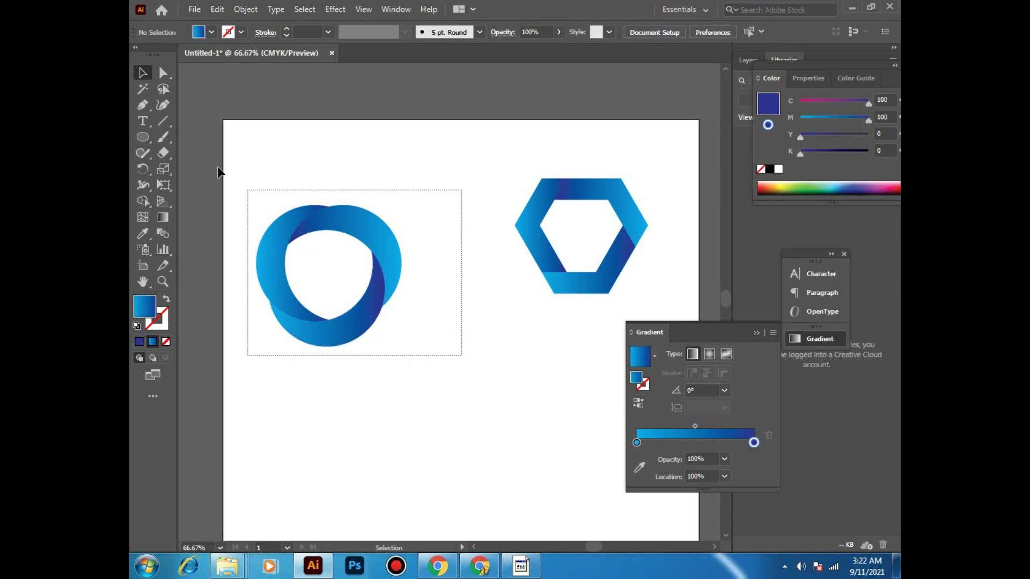
pyautogui.moveTo(372, 220); pyautogui.dragTo(469, 180)
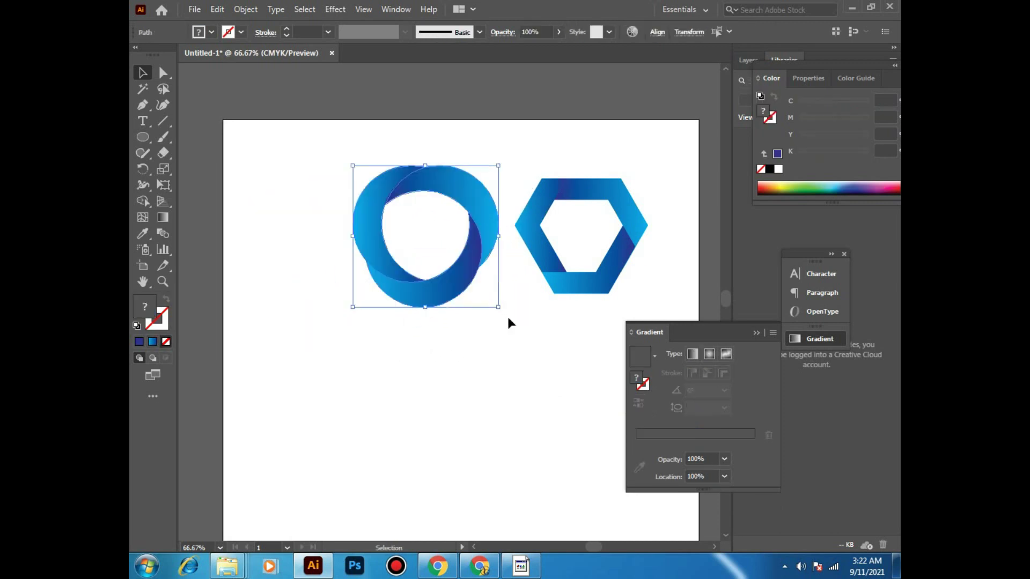
pyautogui.click(508, 321)
pyautogui.moveTo(524, 320)
pyautogui.mouseDown()
pyautogui.moveTo(351, 269)
pyautogui.moveTo(263, 340)
pyautogui.mouseUp()
pyautogui.moveTo(367, 385)
pyautogui.mouseDown()
pyautogui.moveTo(458, 382)
pyautogui.moveTo(439, 381)
pyautogui.mouseUp()
# Move both logos together down and right toward the page centre
pyautogui.moveTo(502, 347); pyautogui.dragTo(466, 335)
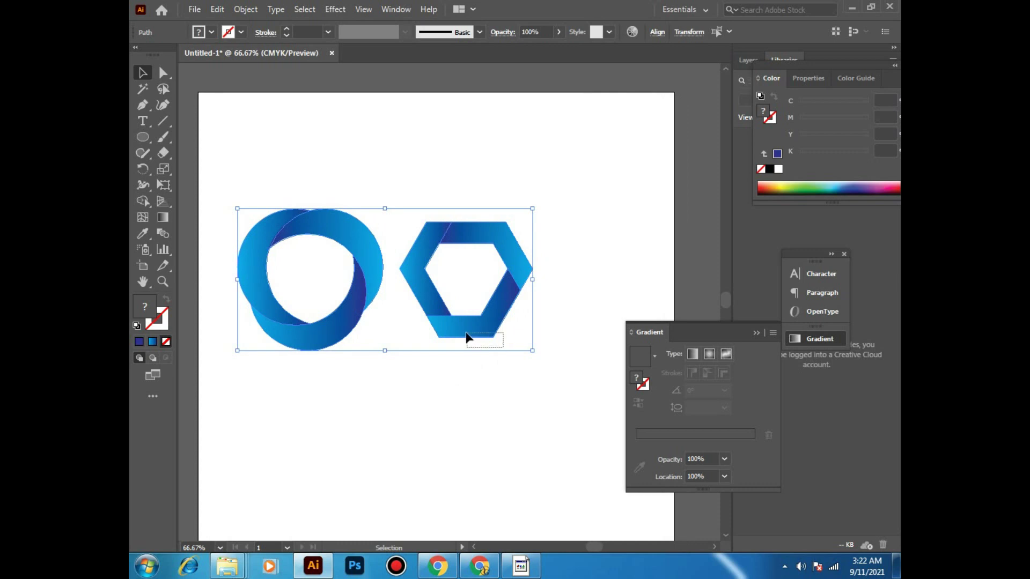
pyautogui.moveTo(482, 380)
pyautogui.mouseDown()
pyautogui.moveTo(538, 378)
pyautogui.moveTo(223, 172)
pyautogui.mouseUp()
pyautogui.click(445, 303)
pyautogui.click(435, 392)
pyautogui.moveTo(432, 310); pyautogui.dragTo(479, 348)
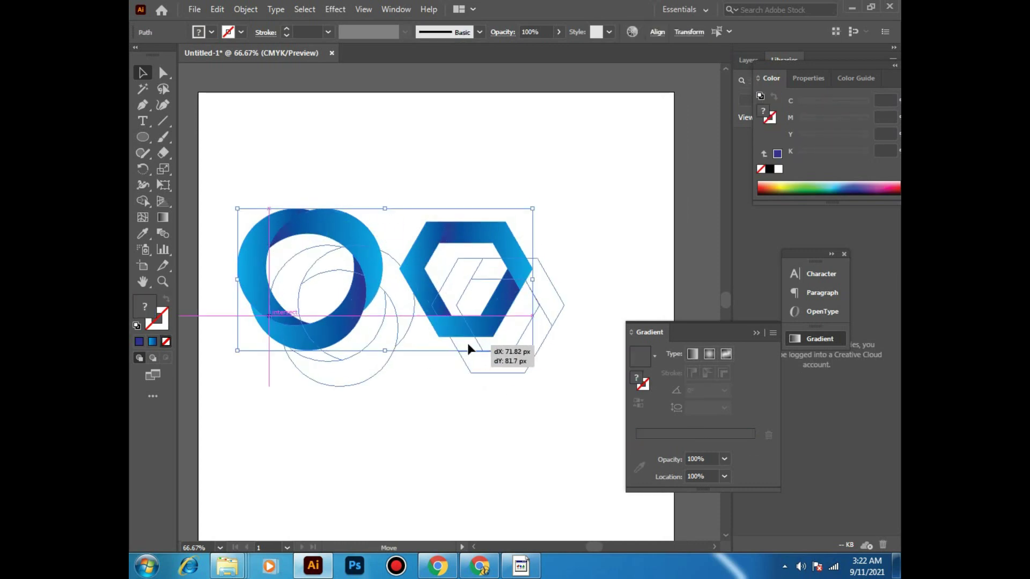